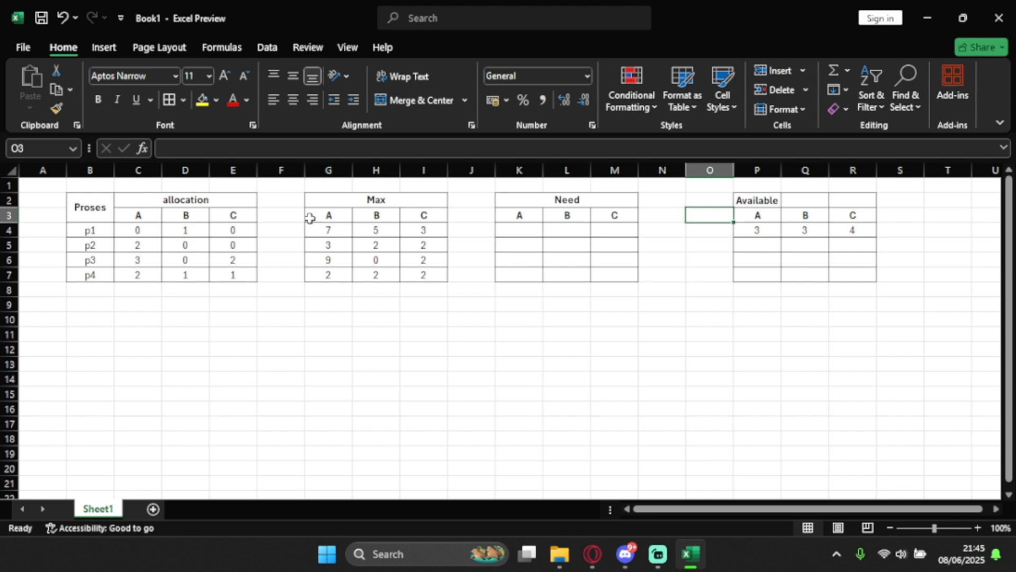
# Enter 7 as the p1 value for resource A in the Need table, cell K4.
pyautogui.click(512, 229)
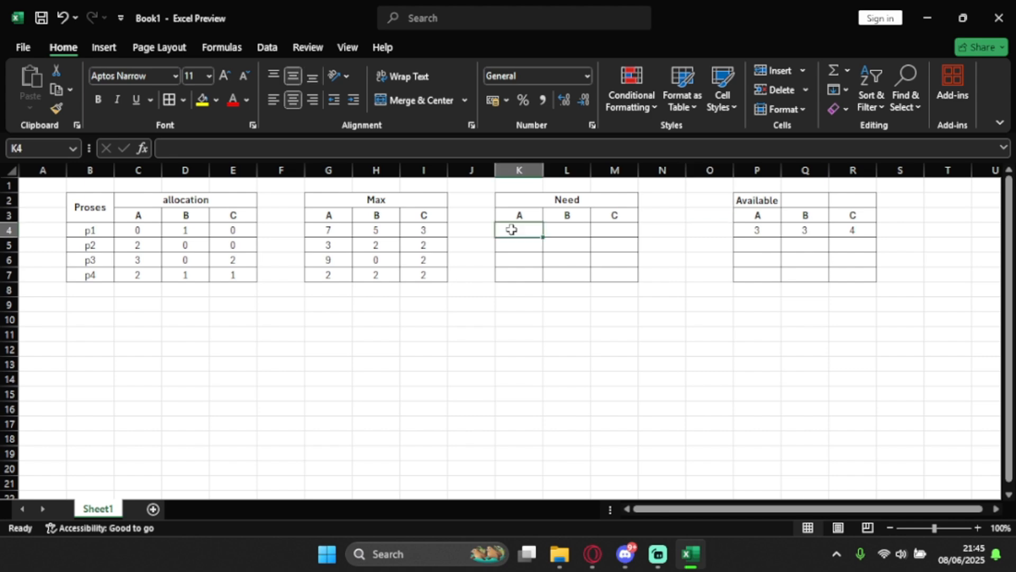
pyautogui.write('7')
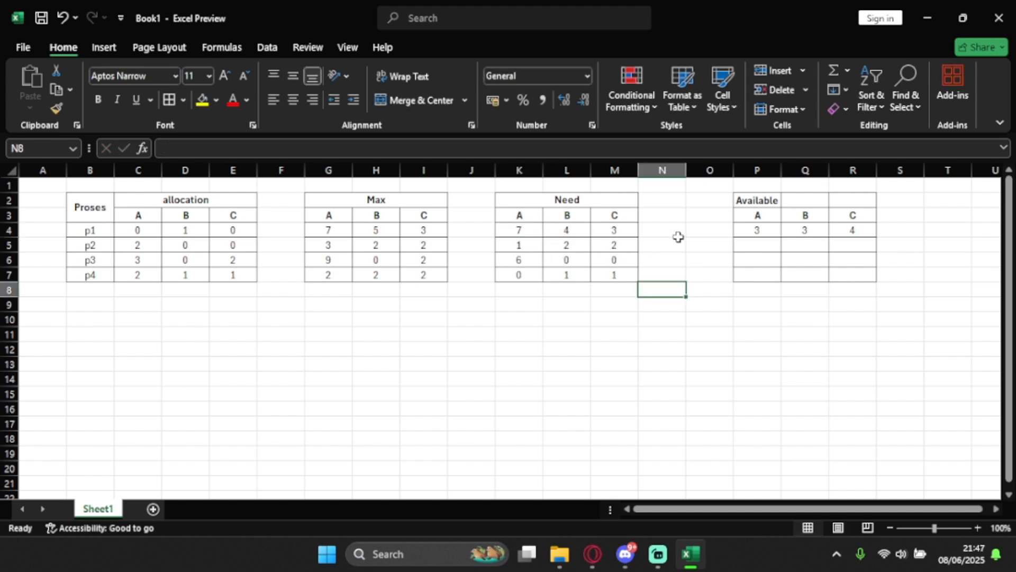
pyautogui.click(679, 236)
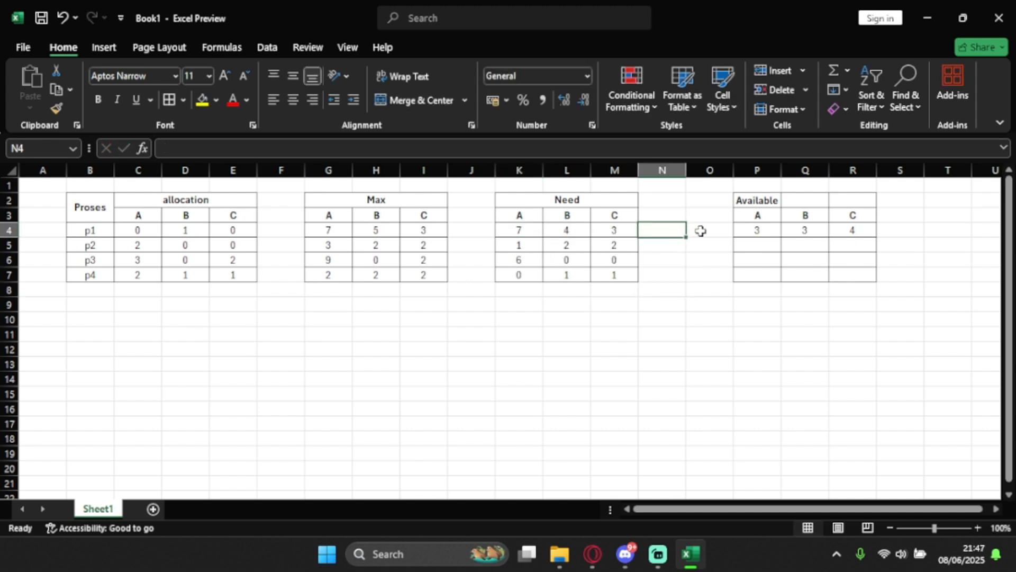
pyautogui.click(723, 231)
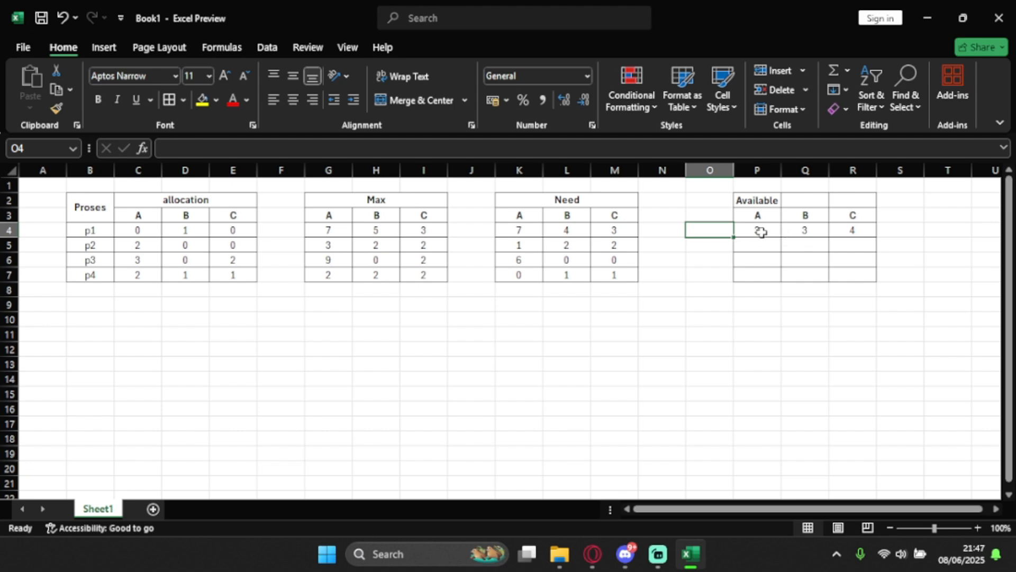
# Merge and center the Available heading across its three columns, P2:R2.
pyautogui.moveTo(761, 232); pyautogui.dragTo(852, 231)
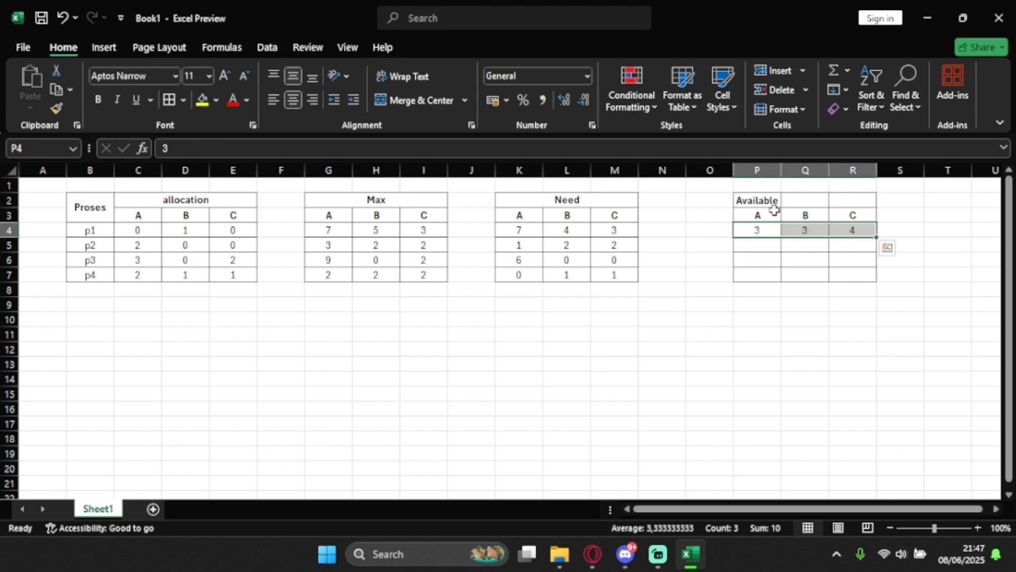
pyautogui.moveTo(769, 201); pyautogui.dragTo(835, 200)
pyautogui.click(435, 101)
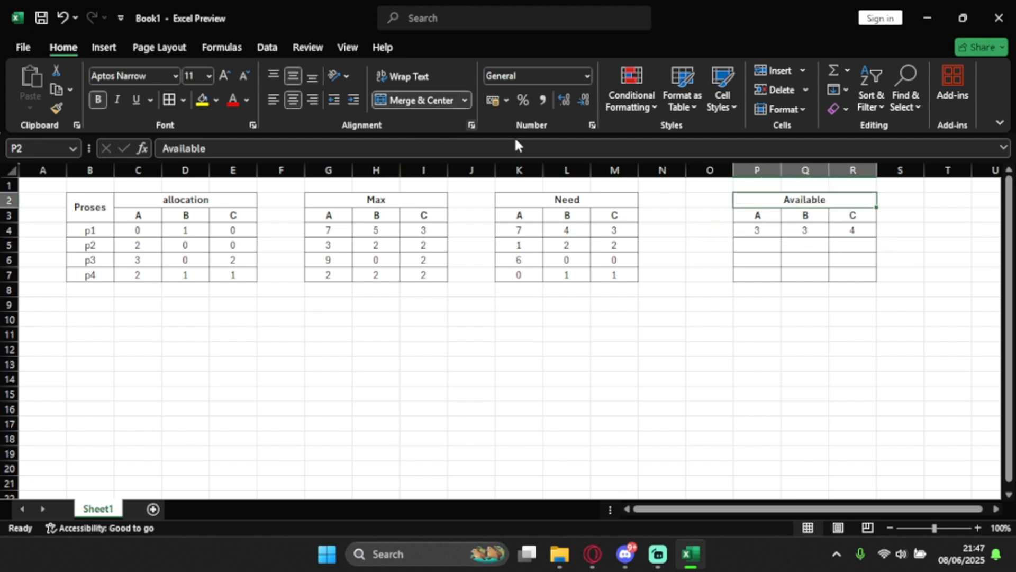
pyautogui.click(689, 243)
pyautogui.click(657, 232)
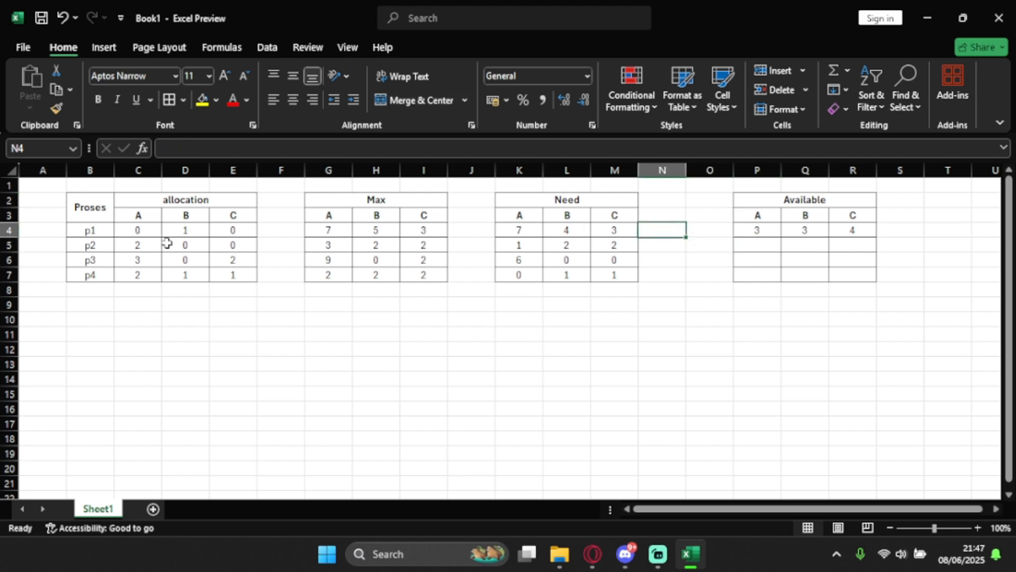
# Move the process labels p1 to p4 from B4:B7 to B10:B13 below the table.
pyautogui.click(84, 317)
pyautogui.click(93, 225)
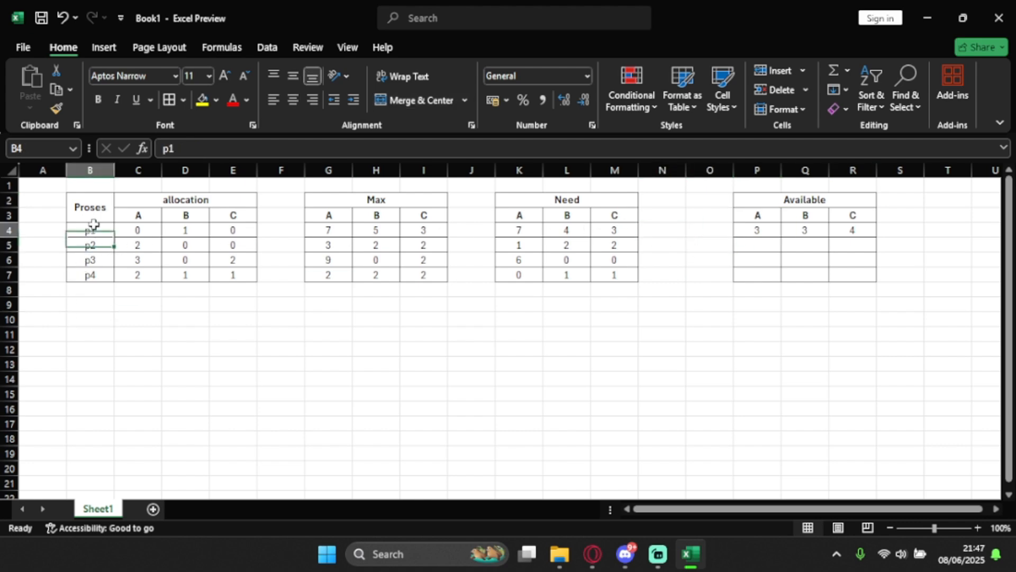
pyautogui.moveTo(93, 225); pyautogui.dragTo(96, 272)
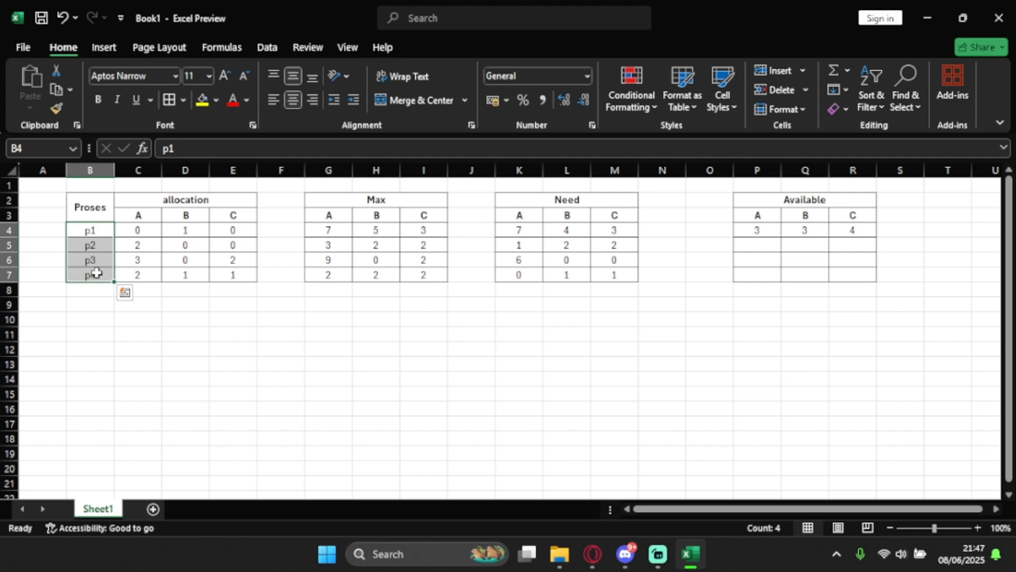
pyautogui.hotkey('ctrl', 'x')
pyautogui.click(97, 318)
pyautogui.hotkey('ctrl', 'v')
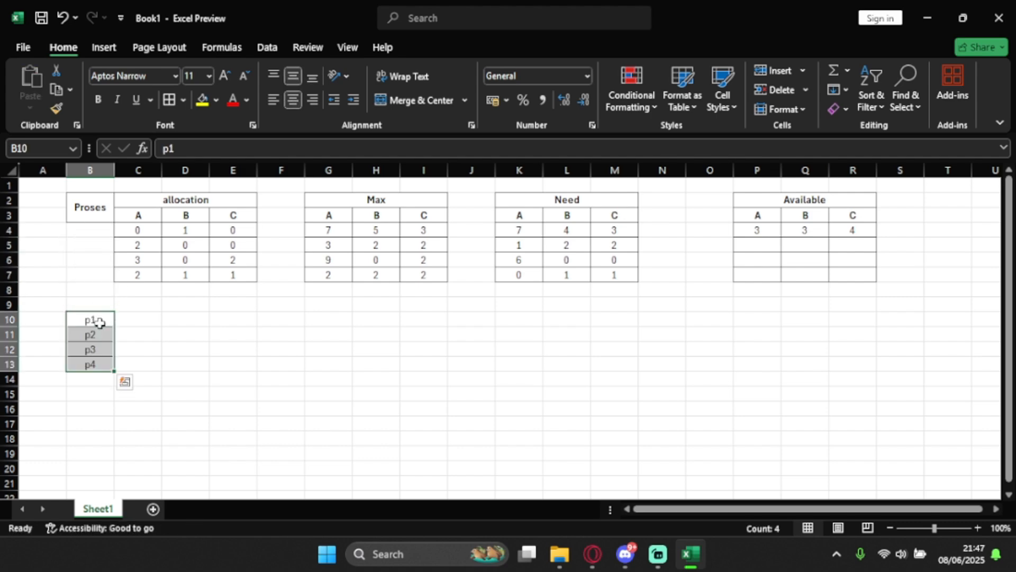
pyautogui.hotkey('ctrl', 'z')
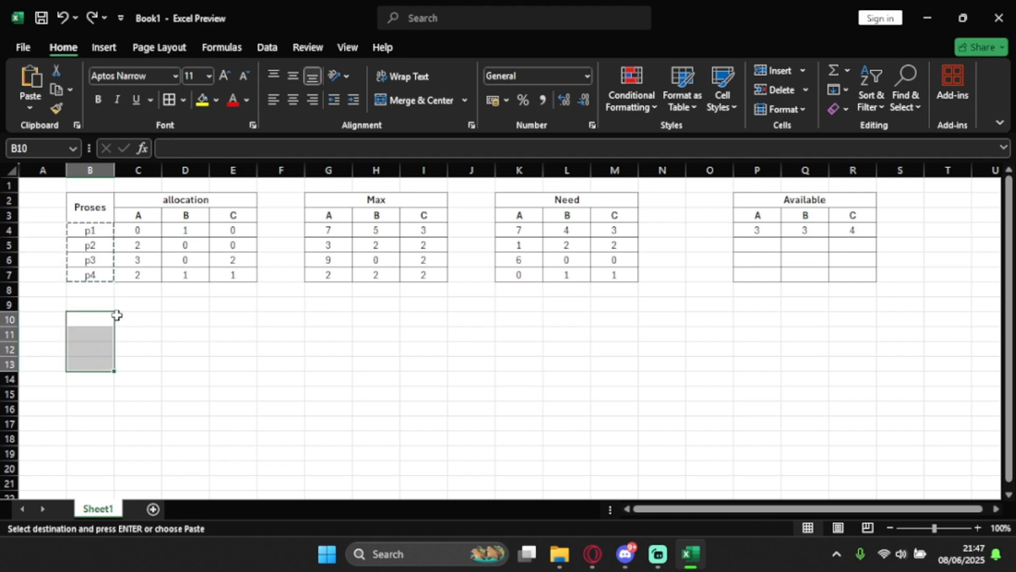
pyautogui.hotkey('ctrl', 'y')
# Copy the labels p1 to p4 from B10:B13 back into the Proses column at B4:B7.
pyautogui.hotkey('ctrl', 'x')
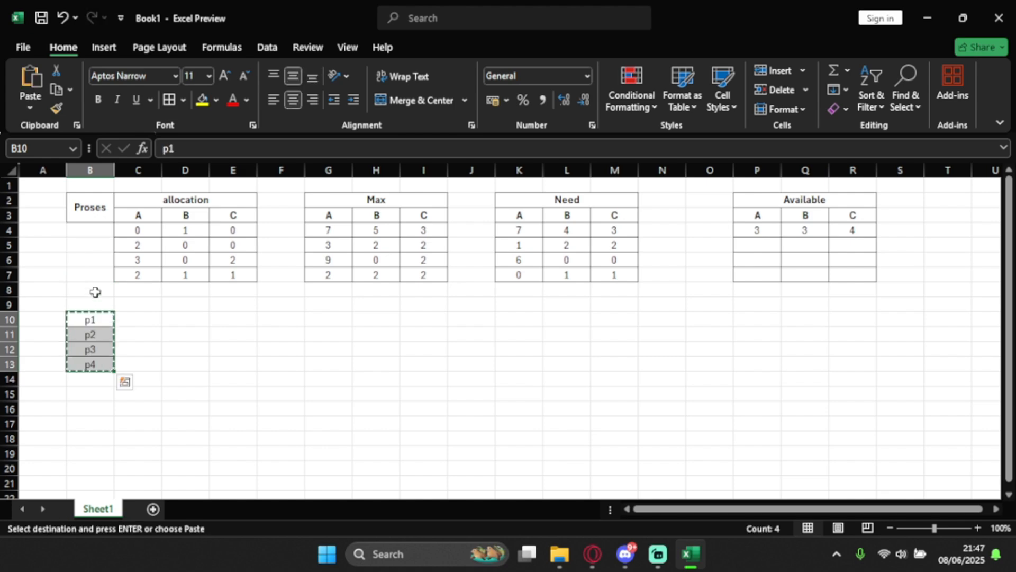
pyautogui.hotkey('ctrl', 'q')
pyautogui.click(96, 221)
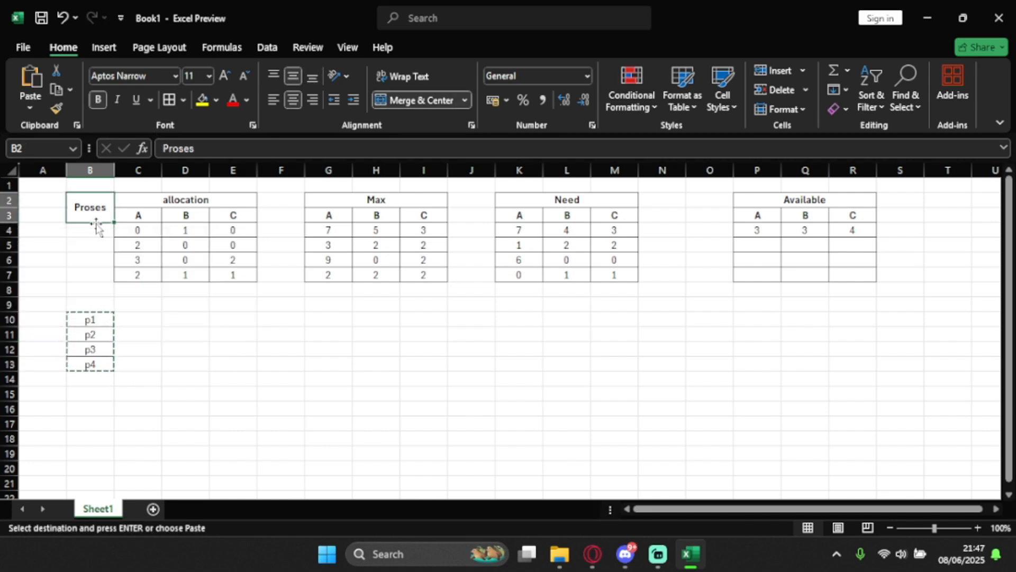
pyautogui.click(95, 229)
pyautogui.hotkey('ctrl', 'v')
pyautogui.click(154, 333)
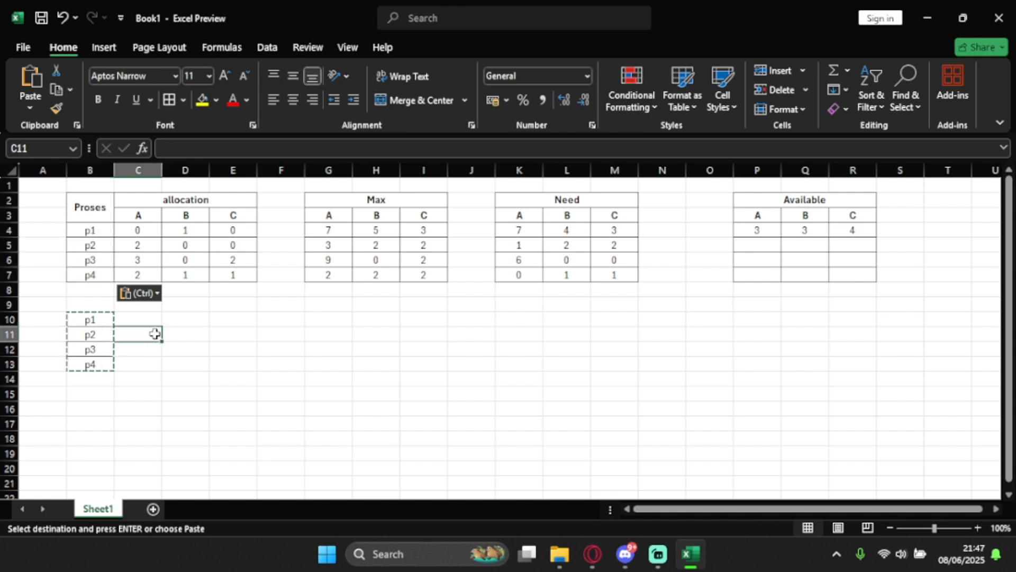
pyautogui.click(133, 318)
pyautogui.click(195, 325)
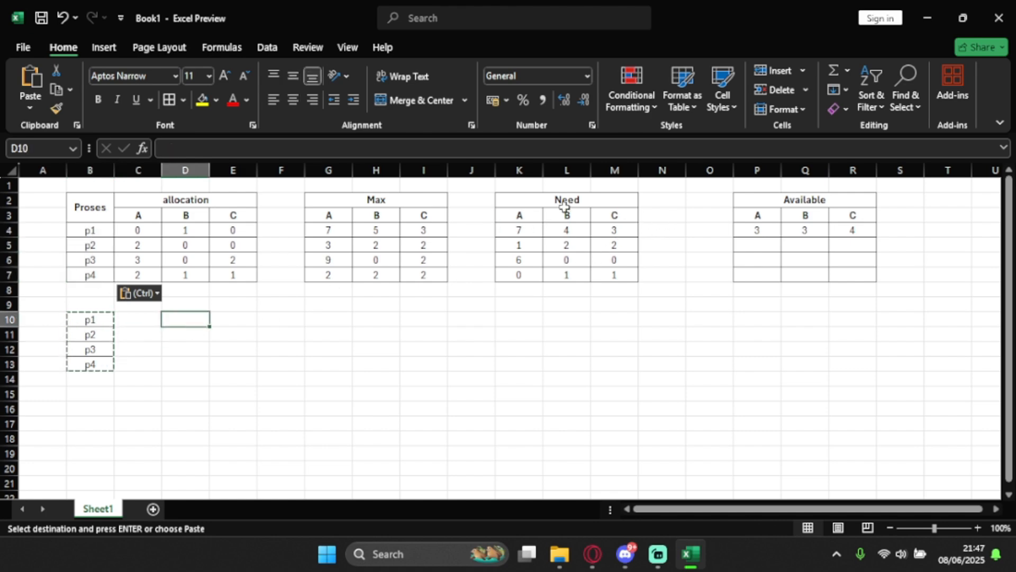
# Compare p1's Need row with the first Available row and mark p1 as F in C10.
pyautogui.moveTo(517, 231); pyautogui.dragTo(608, 226)
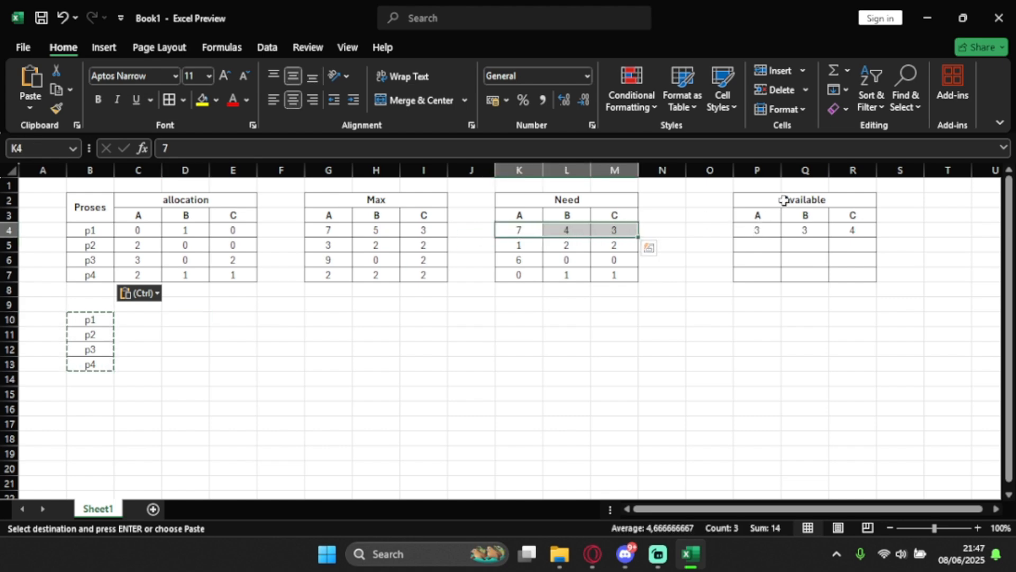
pyautogui.moveTo(753, 229); pyautogui.dragTo(850, 231)
pyautogui.moveTo(511, 229); pyautogui.dragTo(620, 229)
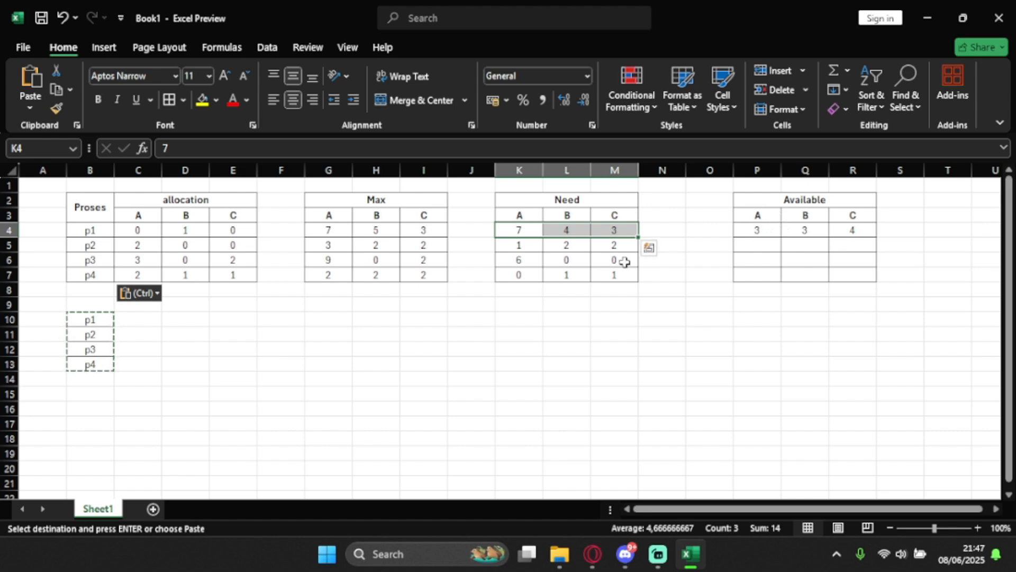
pyautogui.click(133, 315)
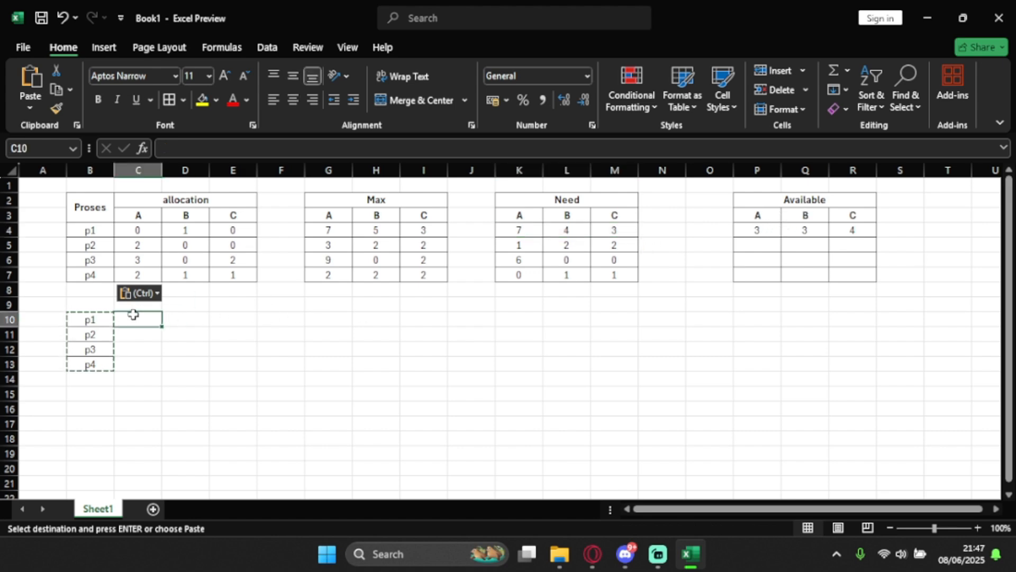
pyautogui.write('F')
pyautogui.click(262, 317)
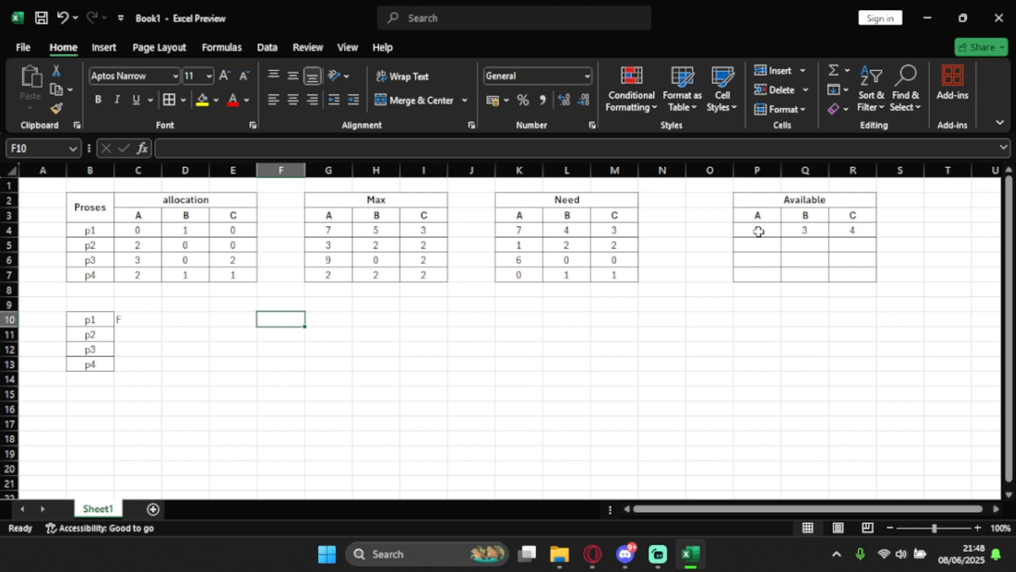
# Mark p2 as T in C11, beside its label in the lower process list.
pyautogui.click(705, 232)
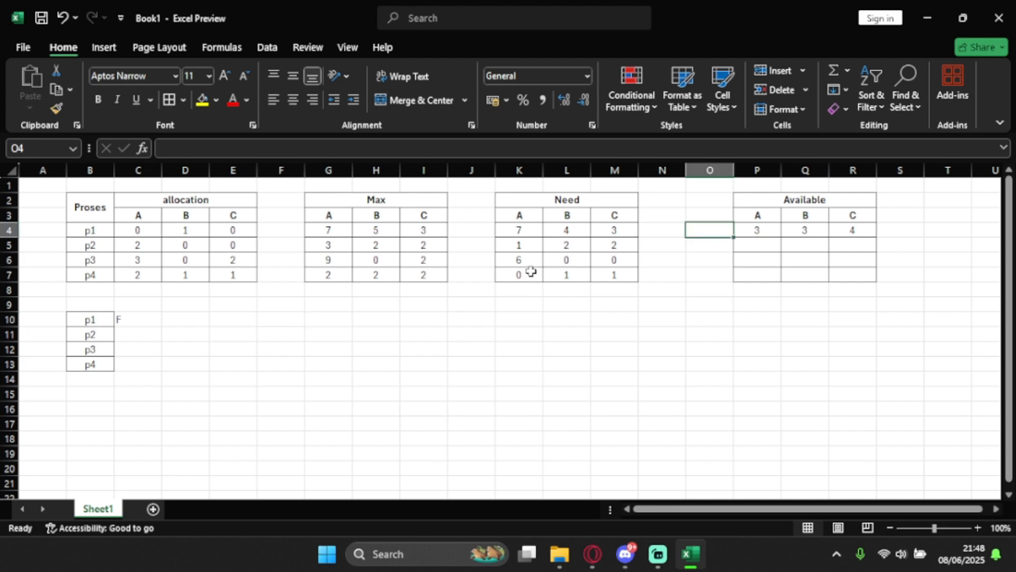
pyautogui.click(136, 332)
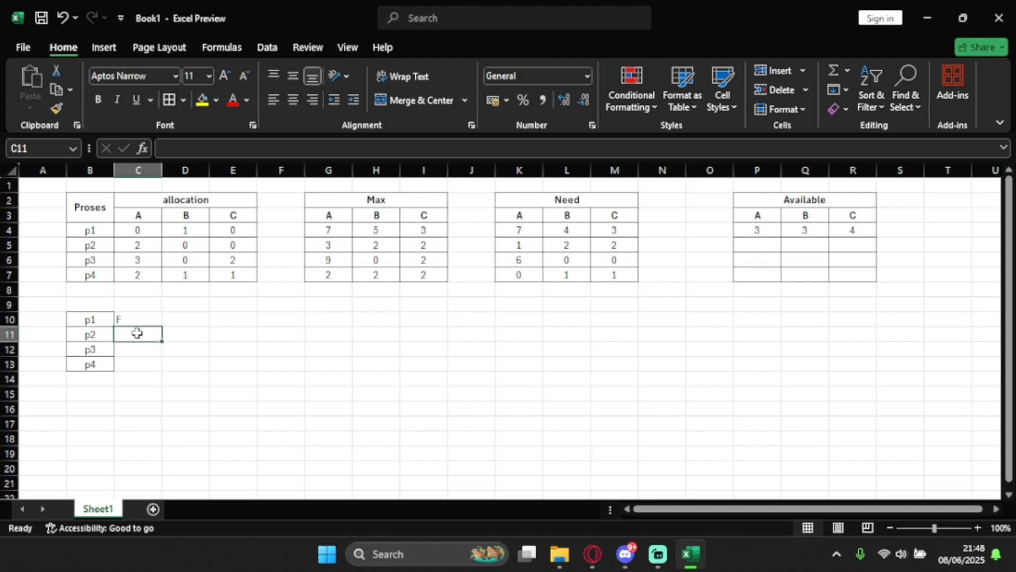
pyautogui.write('T')
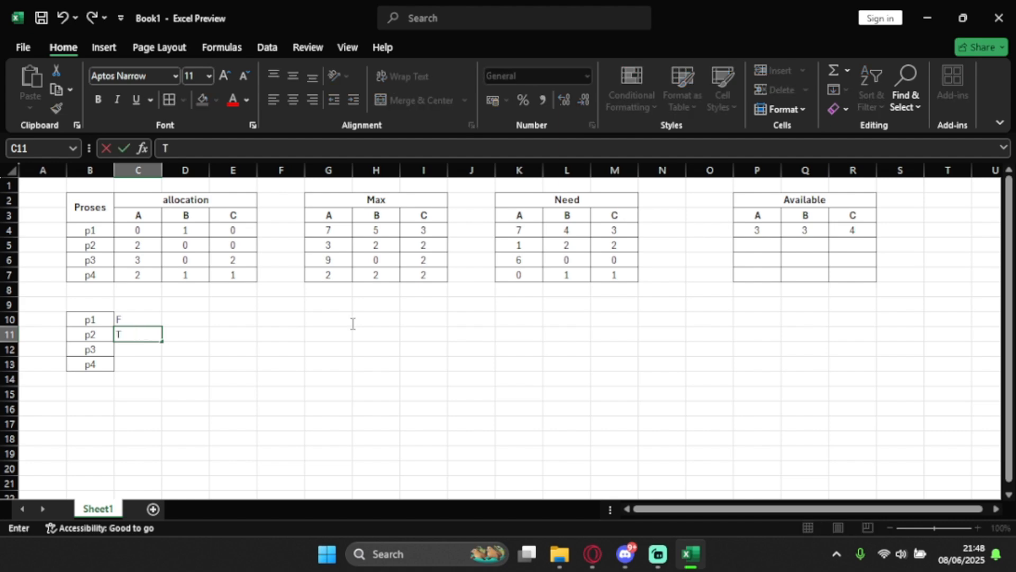
pyautogui.click(712, 247)
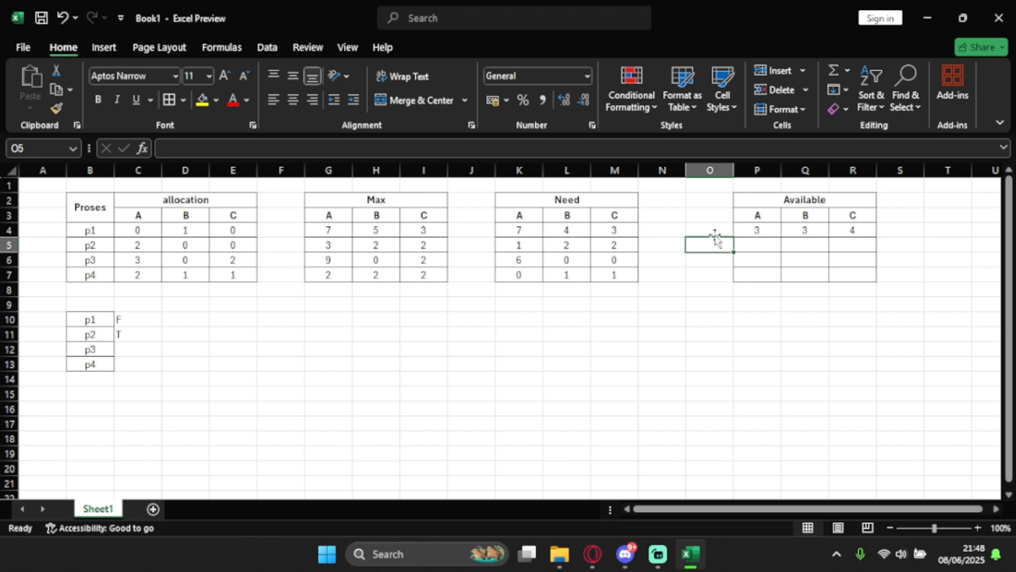
# Fill the second Available row, P5:R5, with 5, 3 and 4 for resources A, B and C.
pyautogui.click(748, 245)
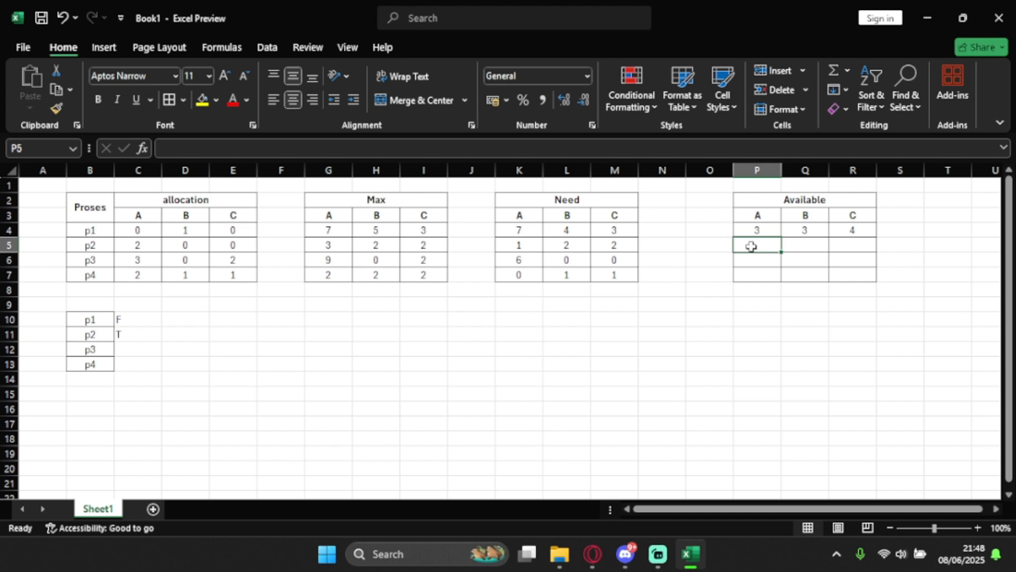
pyautogui.write('5')
pyautogui.click(803, 251)
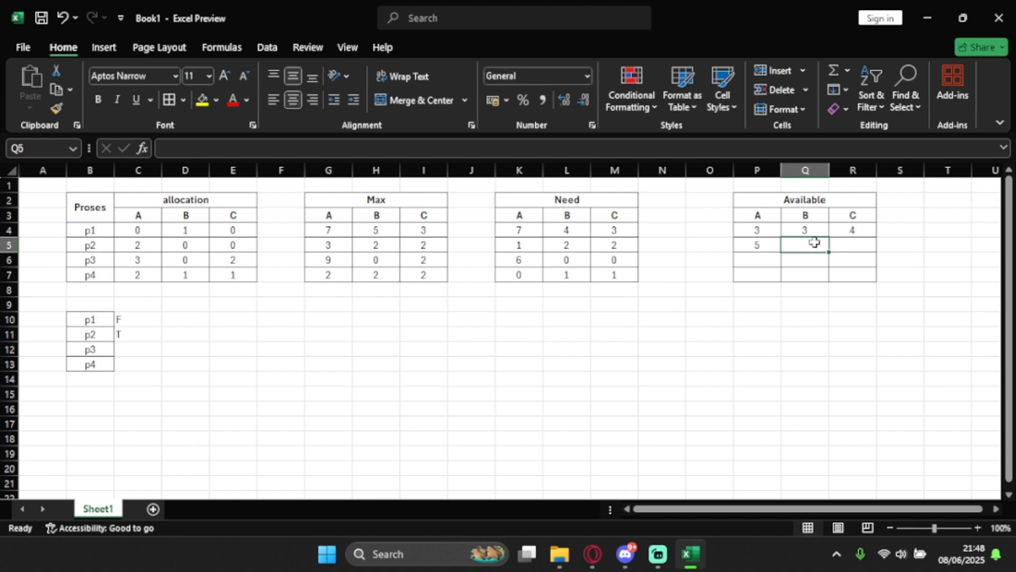
pyautogui.write('3')
pyautogui.doubleClick(856, 249)
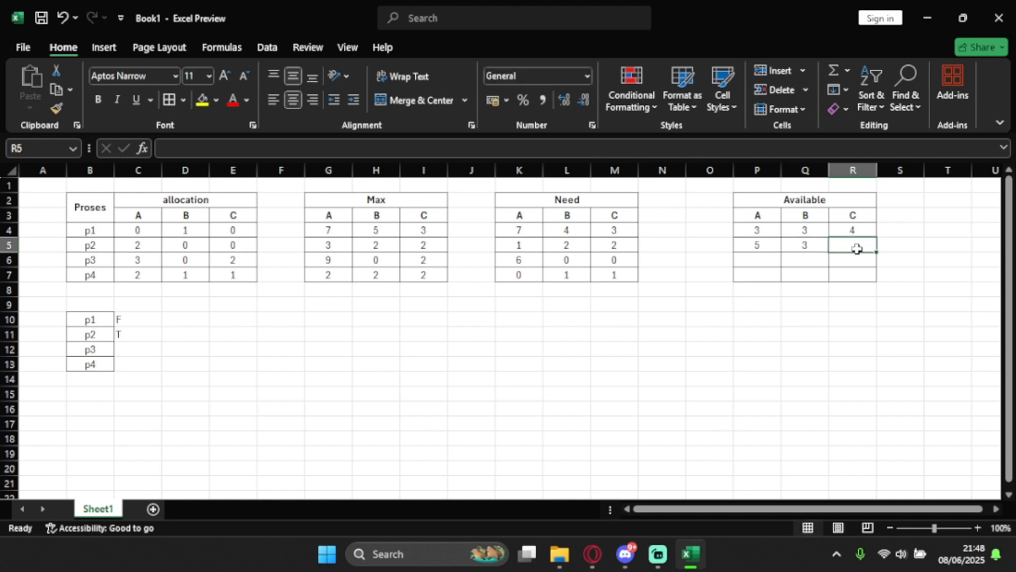
pyautogui.write('4')
pyautogui.click(722, 318)
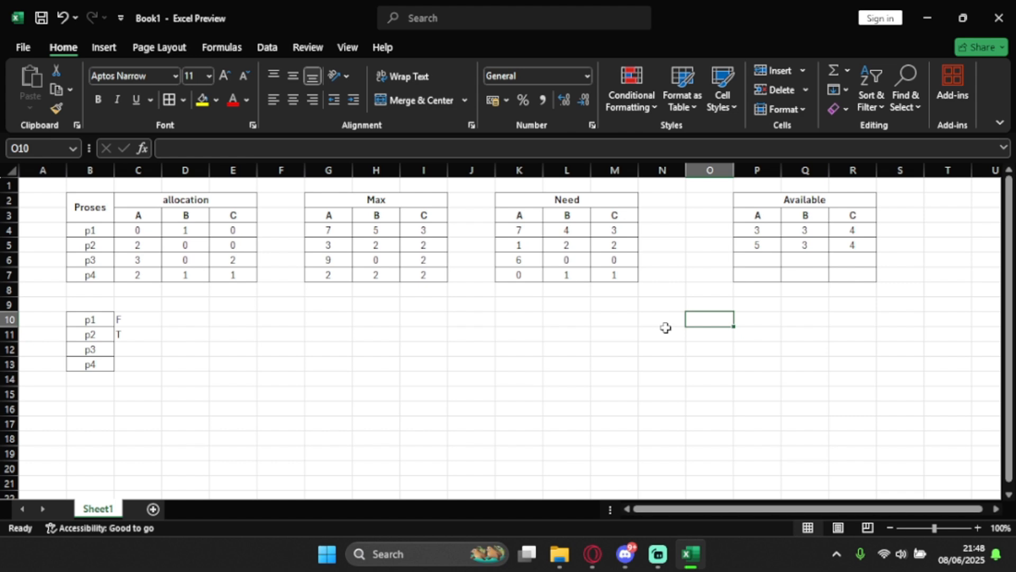
# Label the second Available row as P2 in cell O5.
pyautogui.click(711, 245)
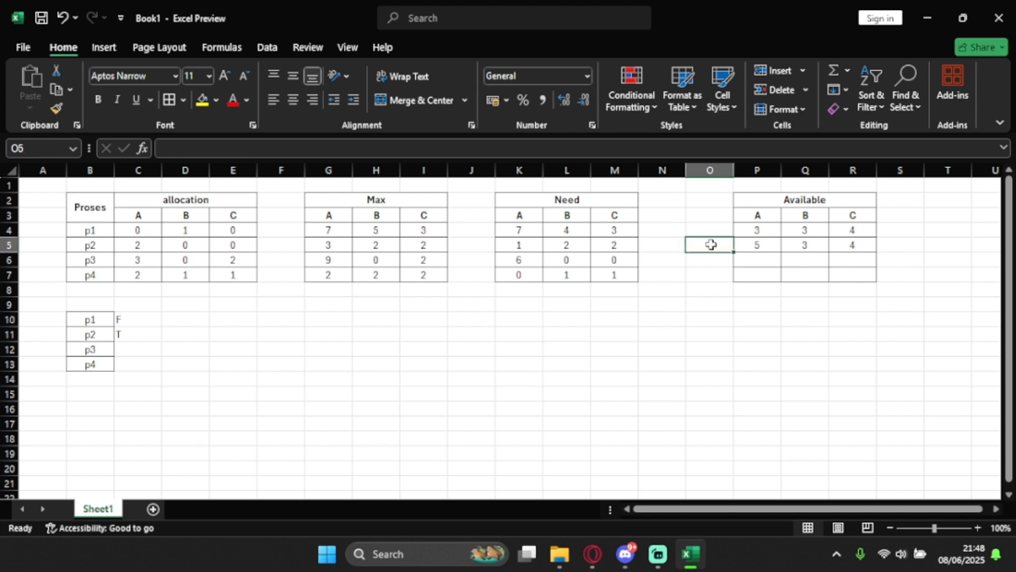
pyautogui.write('P2')
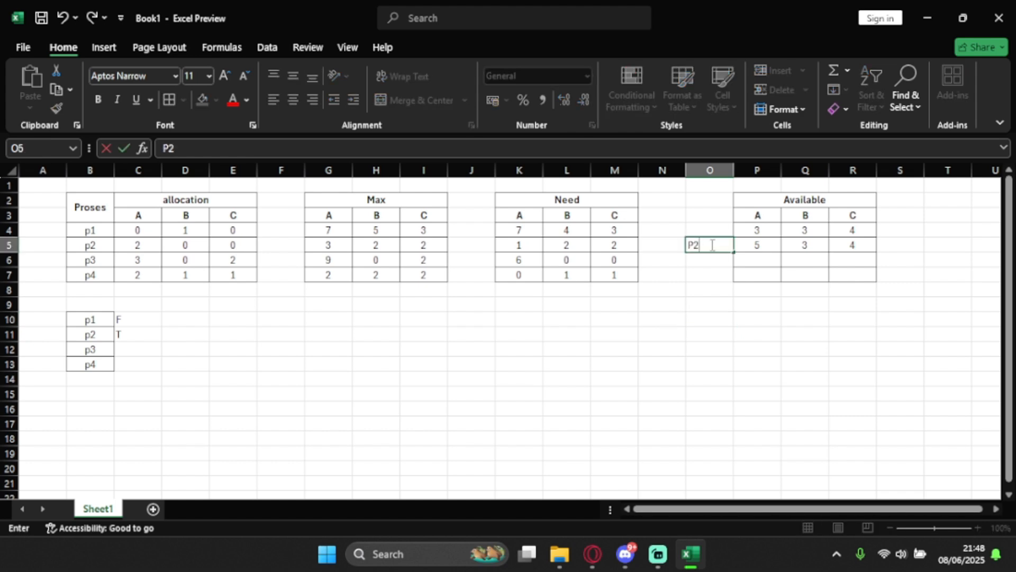
pyautogui.click(698, 324)
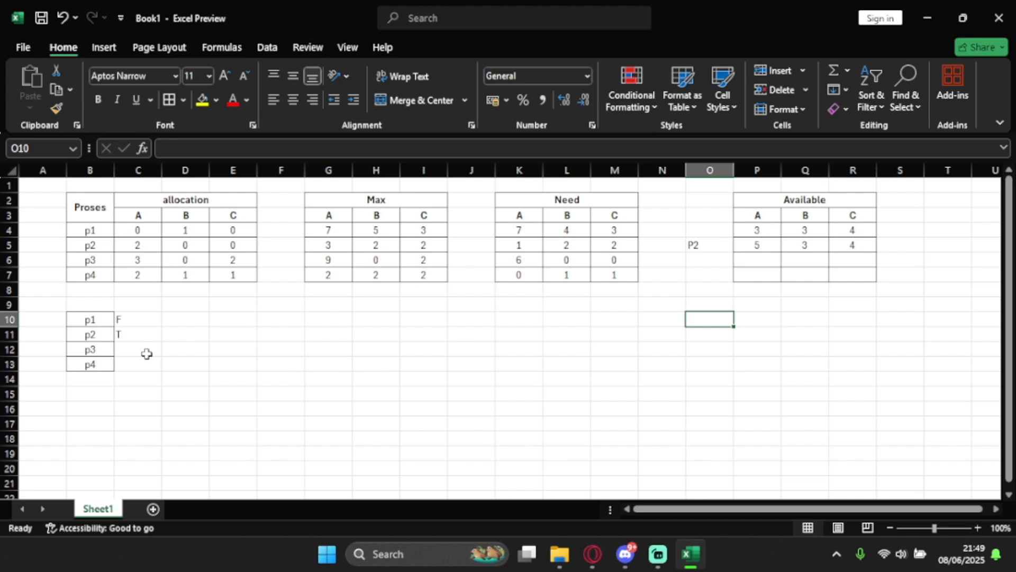
# Mark p3 as F and p4 as T in C12:C13, and label the third Available row P1 in O6.
pyautogui.click(710, 257)
pyautogui.write('F')
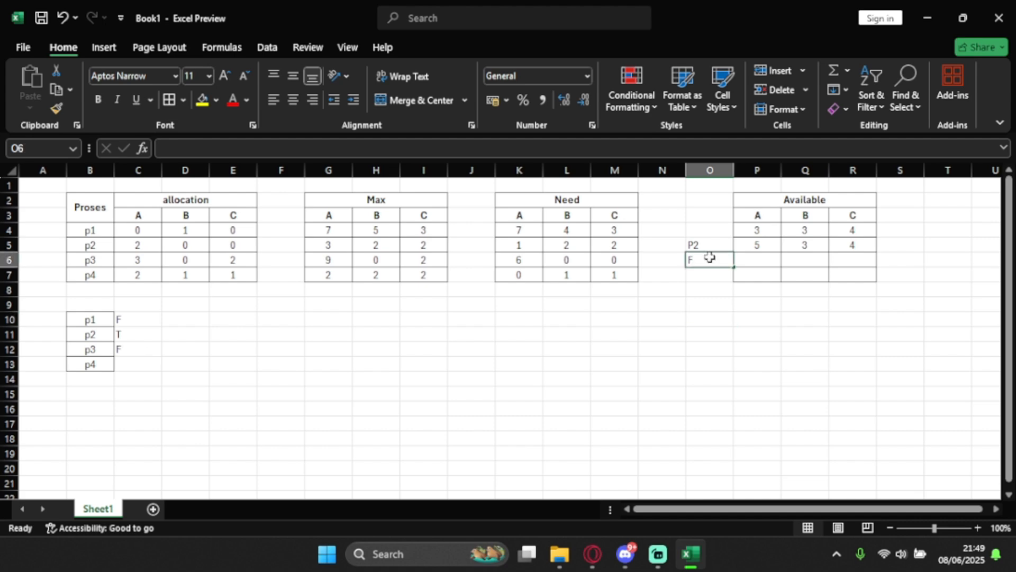
pyautogui.write('1')
pyautogui.click(140, 365)
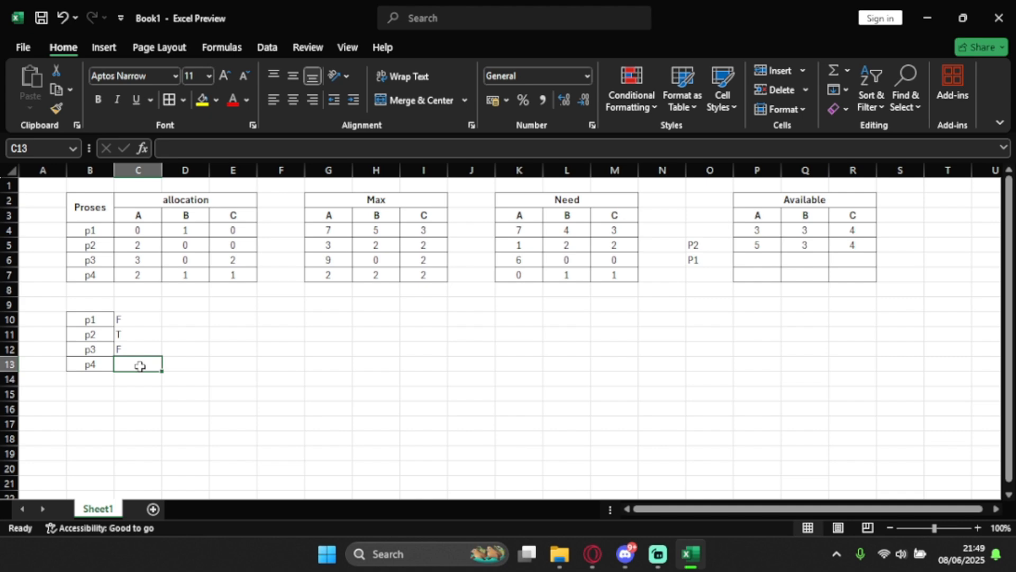
pyautogui.write('T')
# Fill the third Available row, P6:R6, with 7, 4 and 5 for resources A, B and C.
pyautogui.click(758, 260)
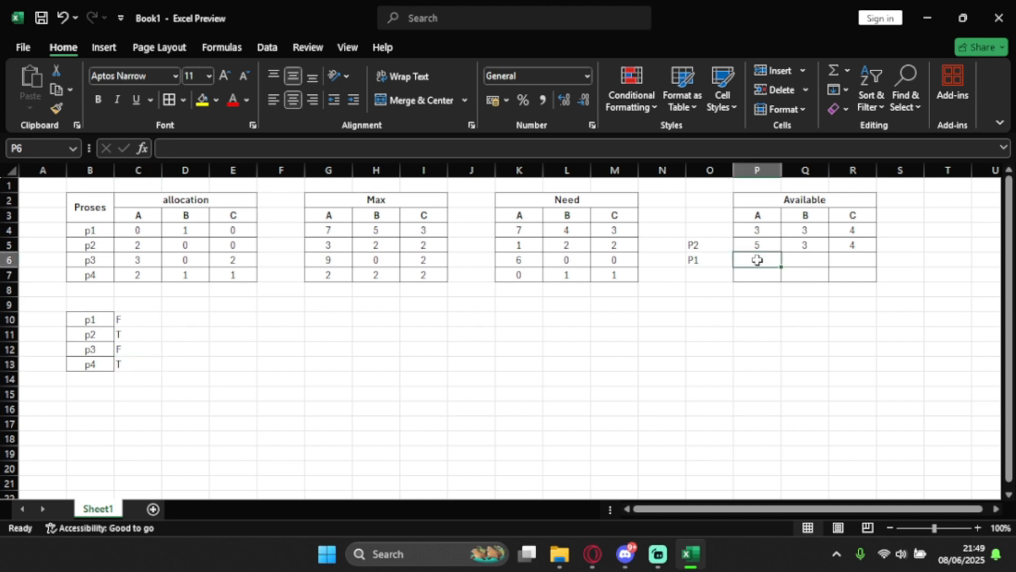
pyautogui.write('&')
pyautogui.press('Tab')
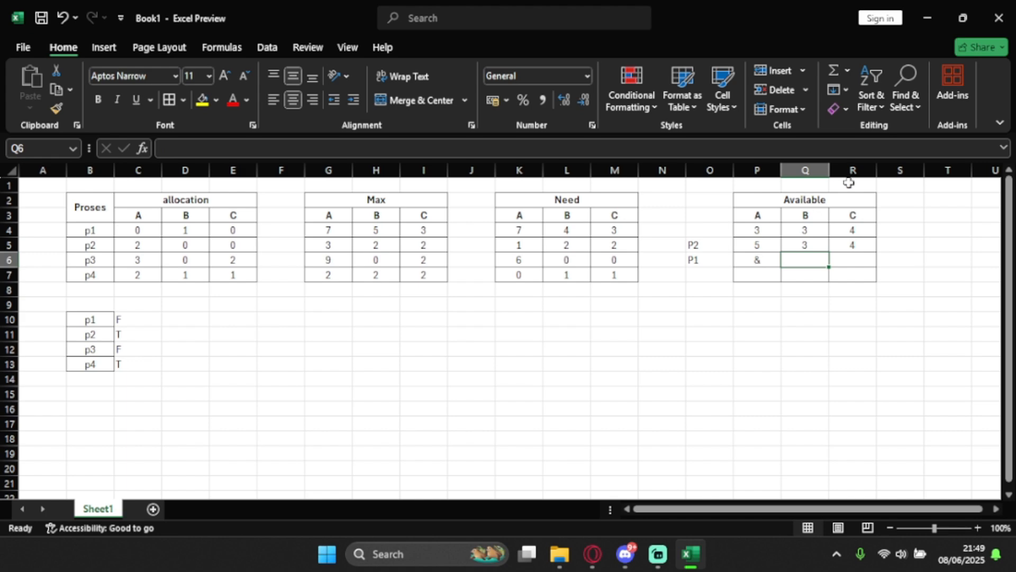
pyautogui.click(740, 263)
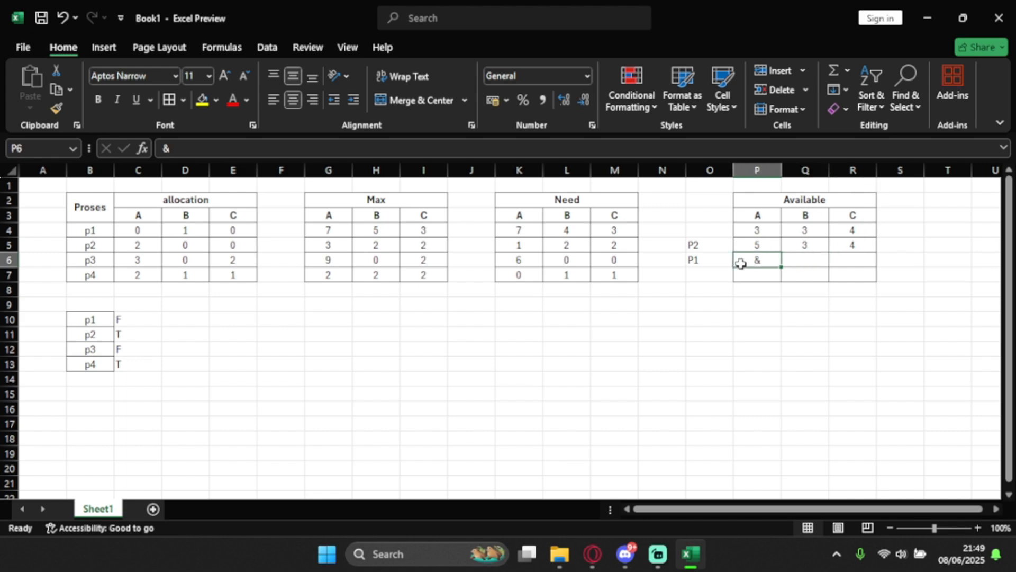
pyautogui.doubleClick(769, 262)
pyautogui.press('BackSpace')
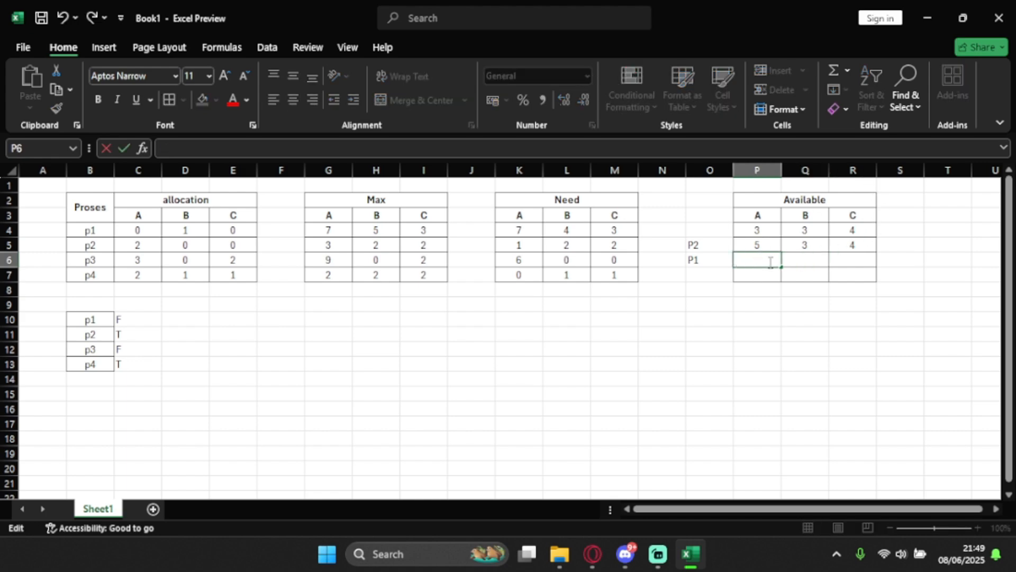
pyautogui.write('7')
pyautogui.click(798, 256)
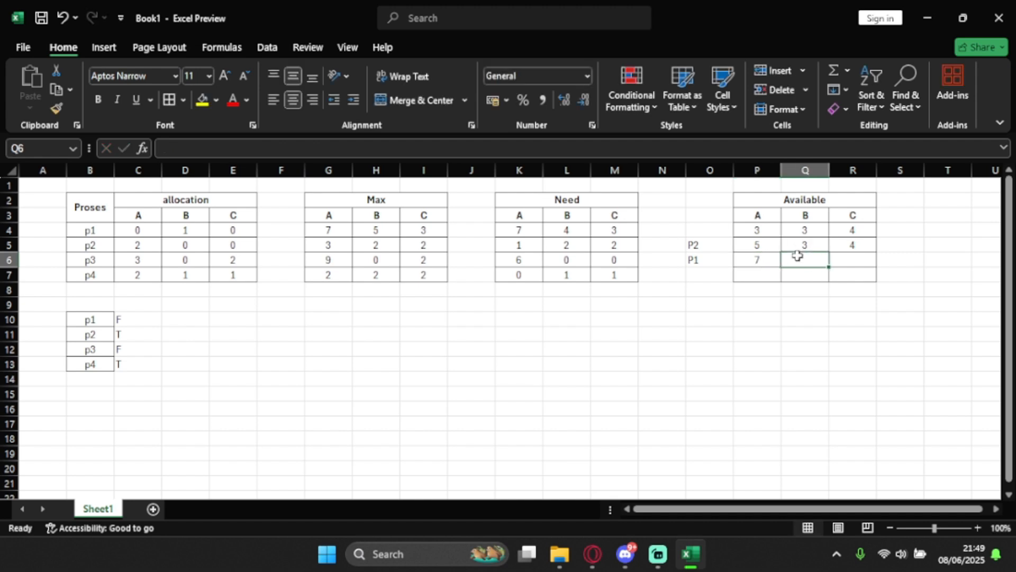
pyautogui.write('4')
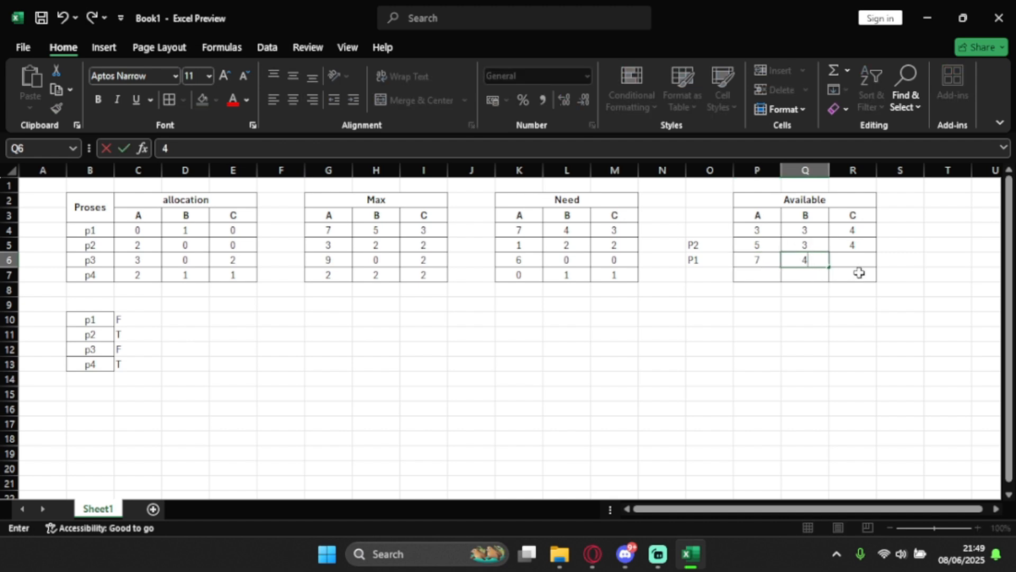
pyautogui.click(861, 265)
pyautogui.write('4')
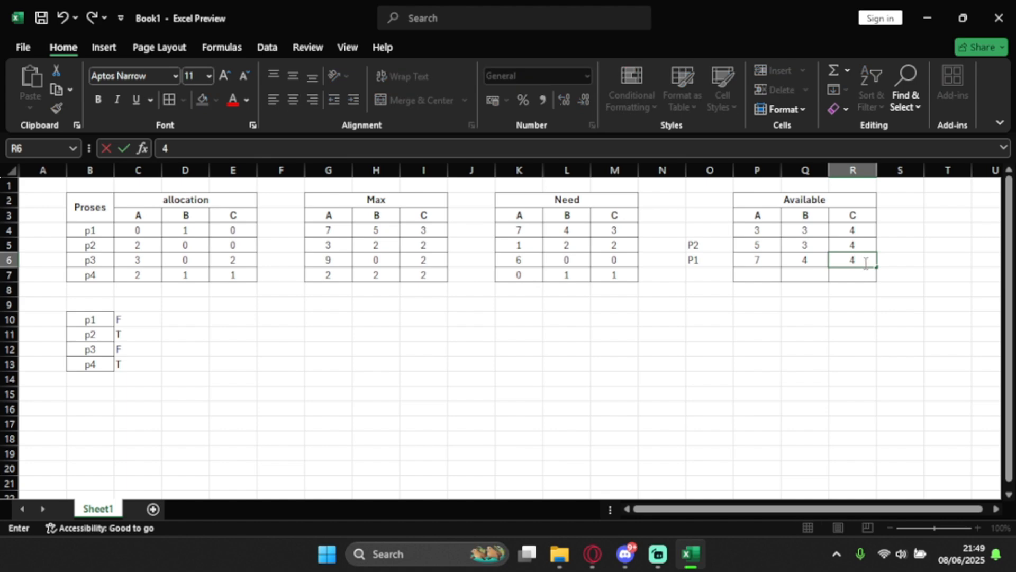
pyautogui.press('BackSpace')
pyautogui.write('5')
pyautogui.click(913, 245)
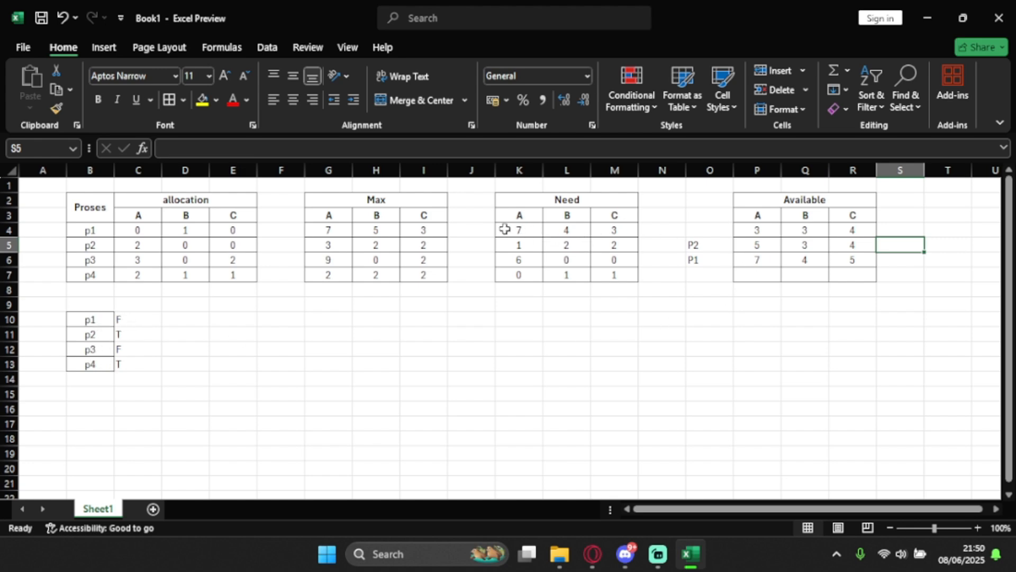
# Compare p1's Need with the third Available row, relabel that row P4 in O6, and label the fourth row p1 in O7.
pyautogui.moveTo(505, 229); pyautogui.dragTo(621, 231)
pyautogui.moveTo(754, 260); pyautogui.dragTo(869, 261)
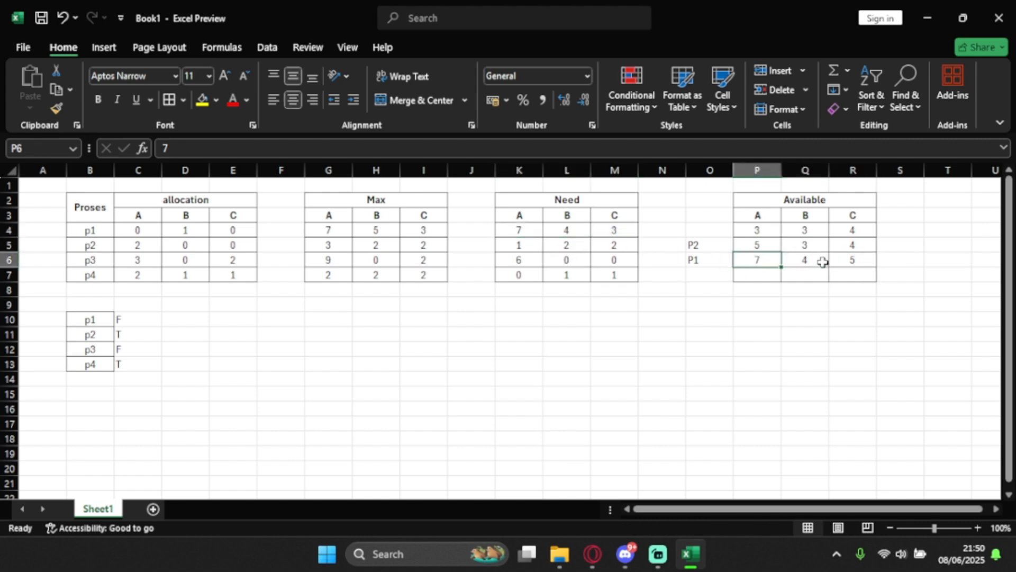
pyautogui.moveTo(751, 261); pyautogui.dragTo(843, 260)
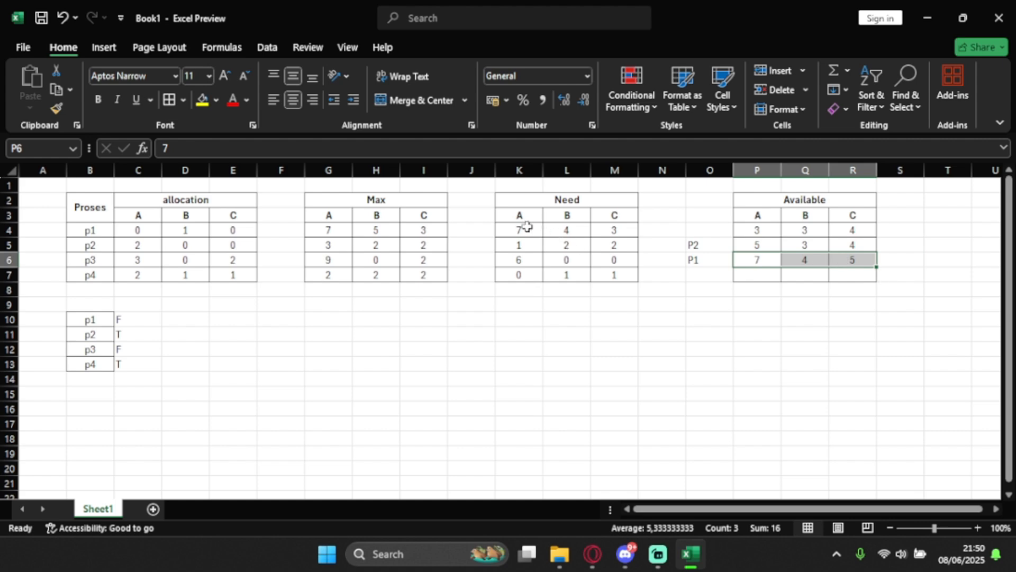
pyautogui.moveTo(516, 229); pyautogui.dragTo(613, 230)
pyautogui.click(696, 272)
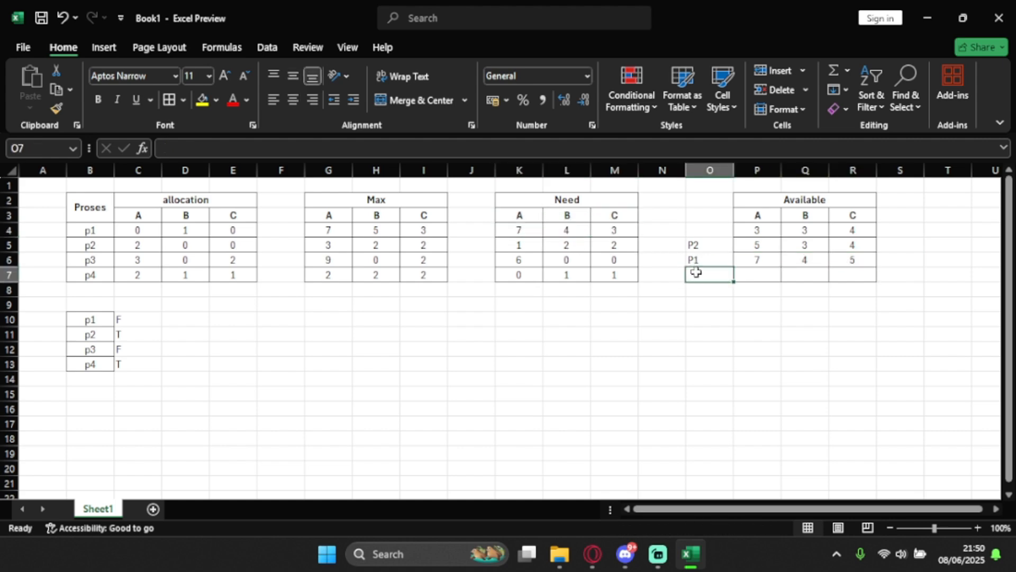
pyautogui.click(708, 258)
pyautogui.doubleClick(711, 260)
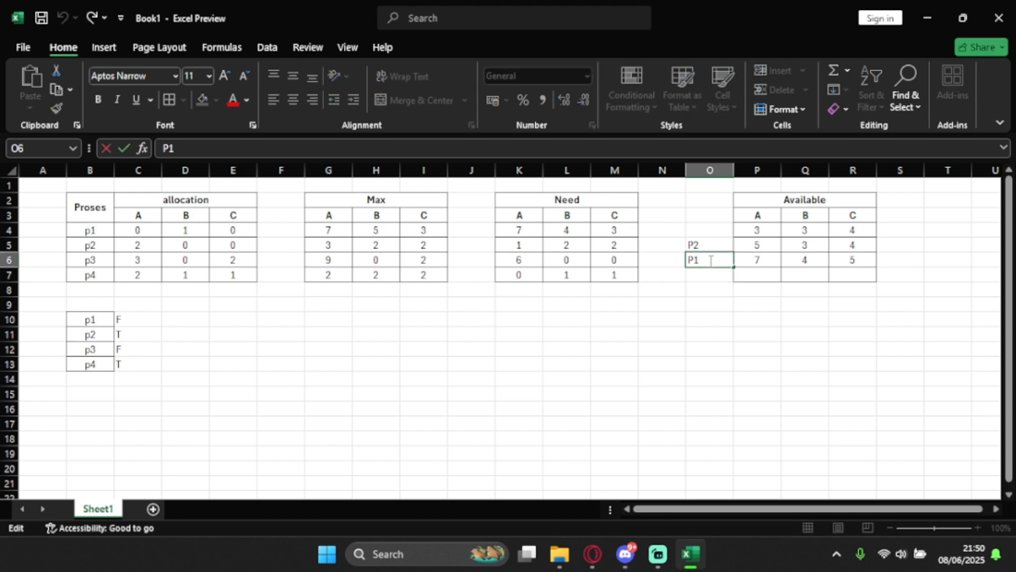
pyautogui.press('BackSpace')
pyautogui.write('4')
pyautogui.click(702, 275)
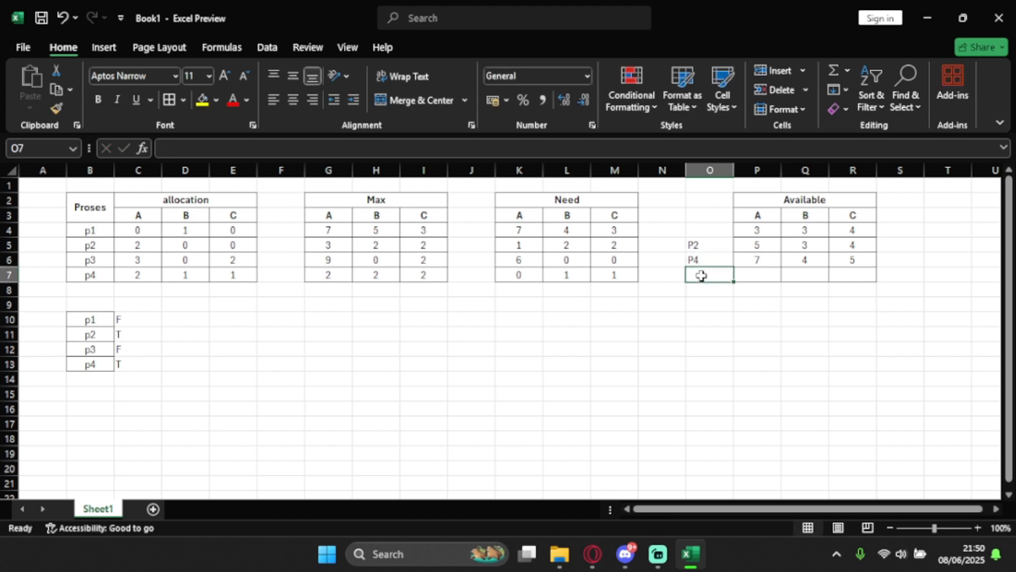
pyautogui.write('p1')
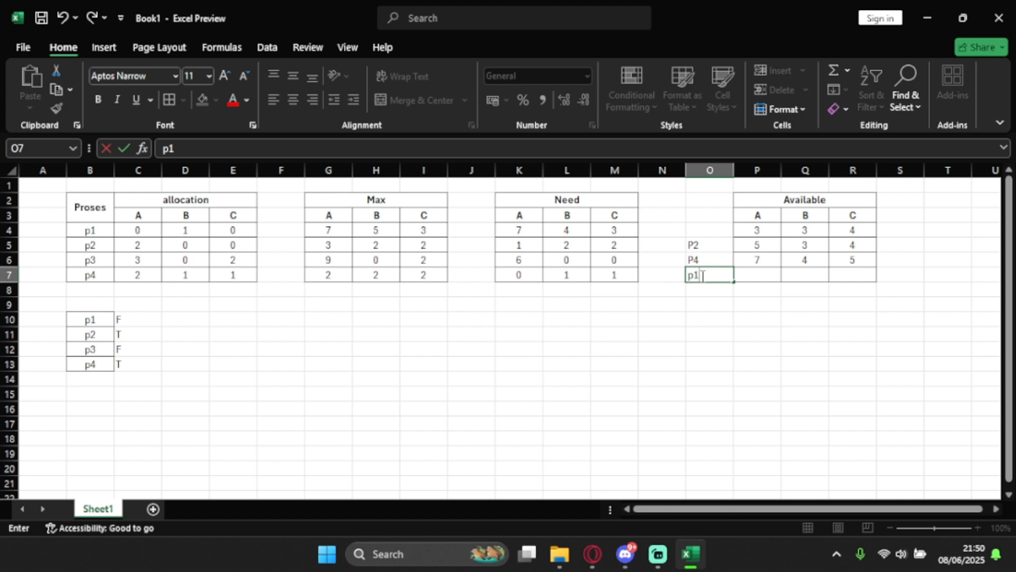
pyautogui.click(765, 278)
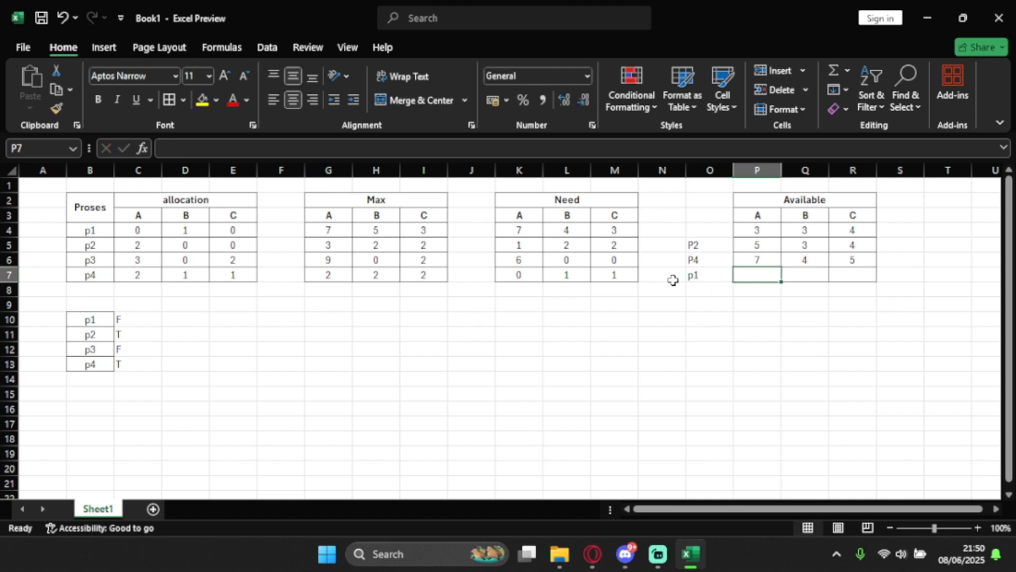
# Change the mark for p1 in C10 of the lower process list to T.
pyautogui.click(120, 320)
pyautogui.write('p1')
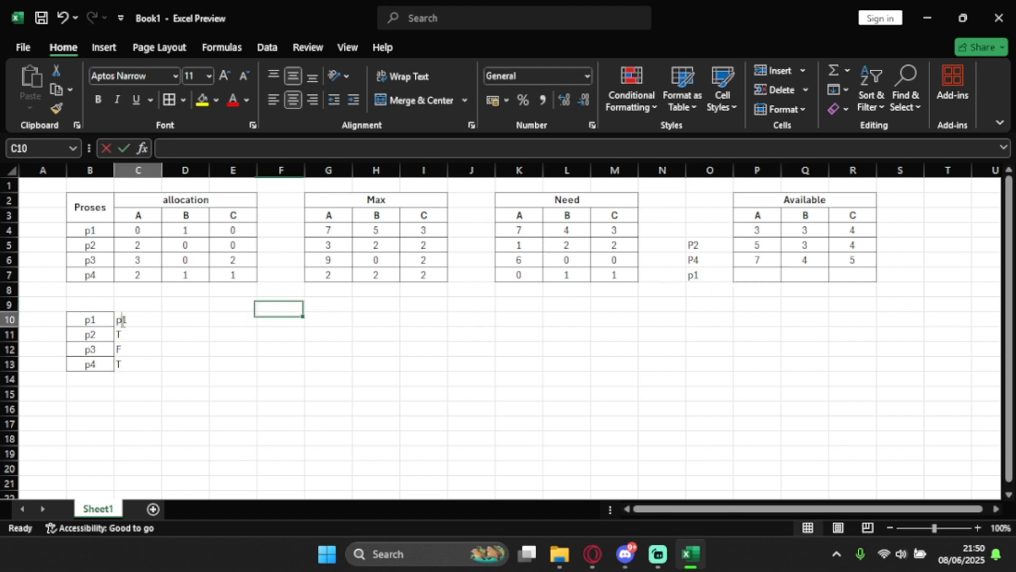
pyautogui.hotkey('ctrl', 'z')
pyautogui.doubleClick(122, 320)
pyautogui.press('BackSpace')
pyautogui.write('T')
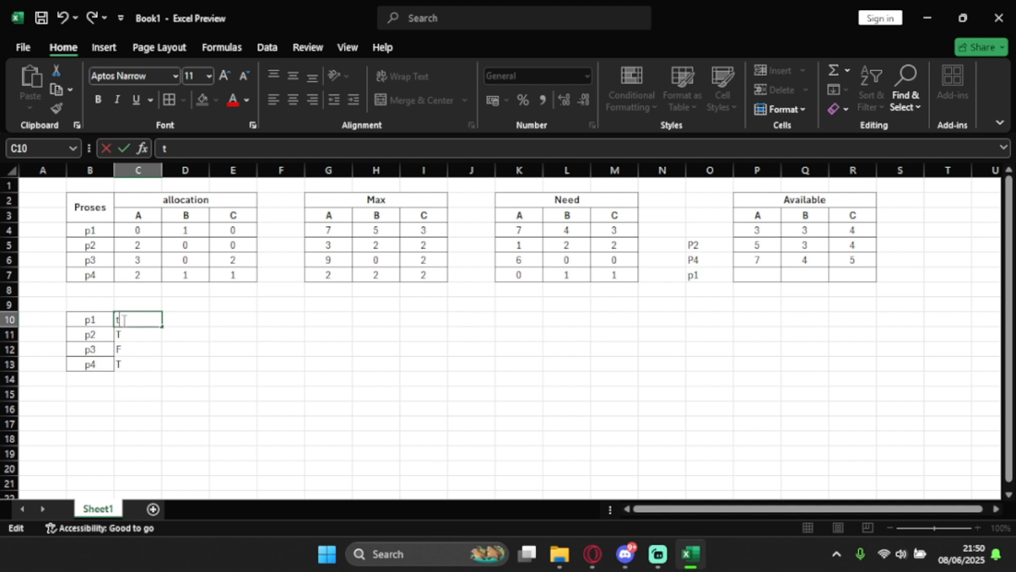
# Fill the fourth Available row, P7:R7, with 7, 5 and 5 for resources A, B and C.
pyautogui.click(761, 277)
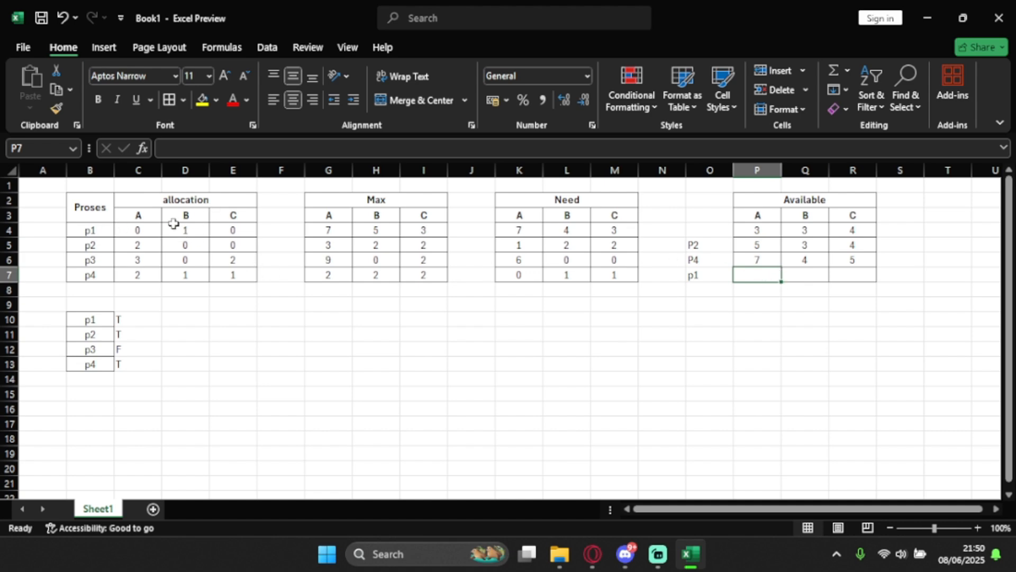
pyautogui.write('7')
pyautogui.click(801, 271)
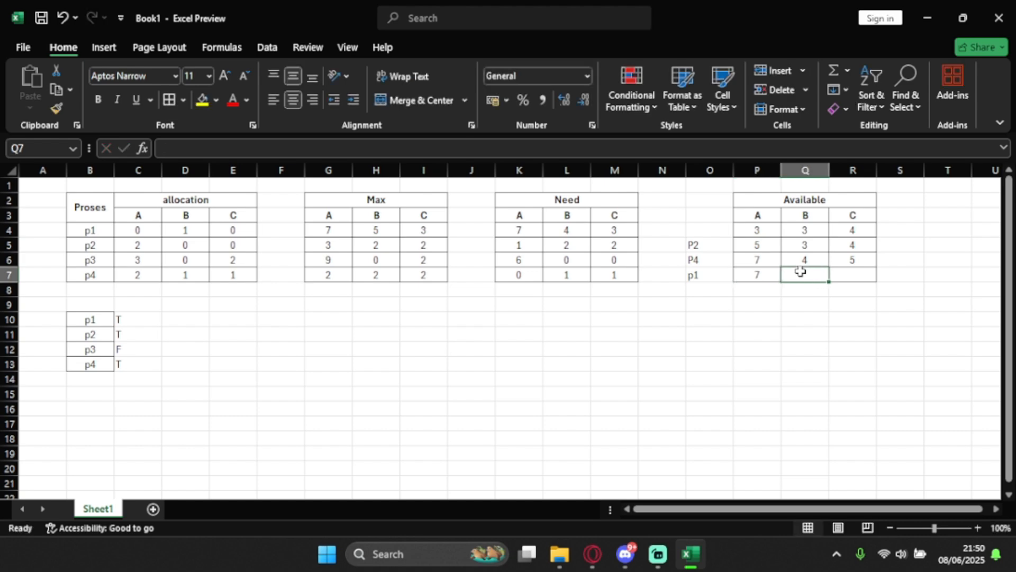
pyautogui.write('3')
pyautogui.press('Tab')
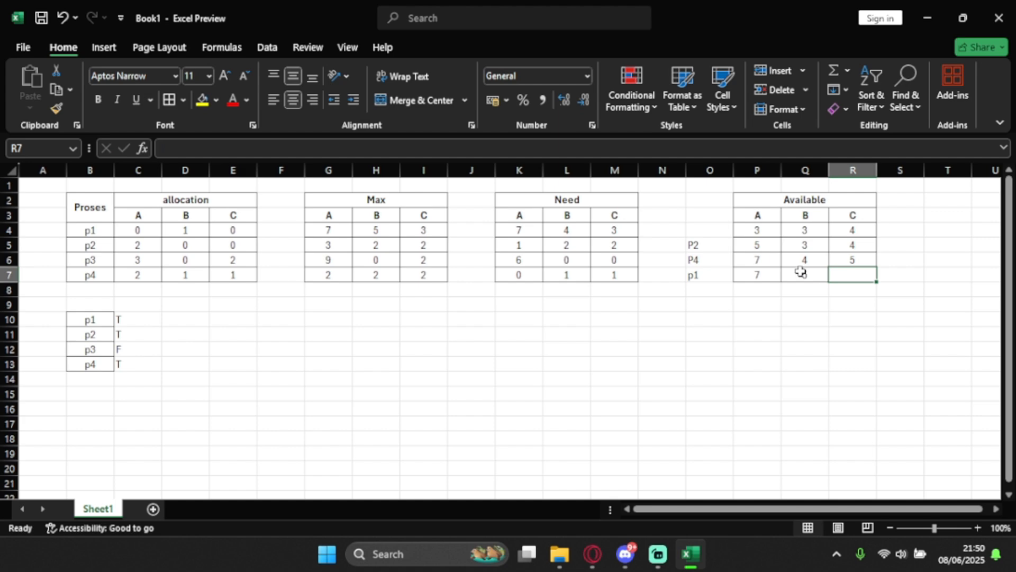
pyautogui.write('5')
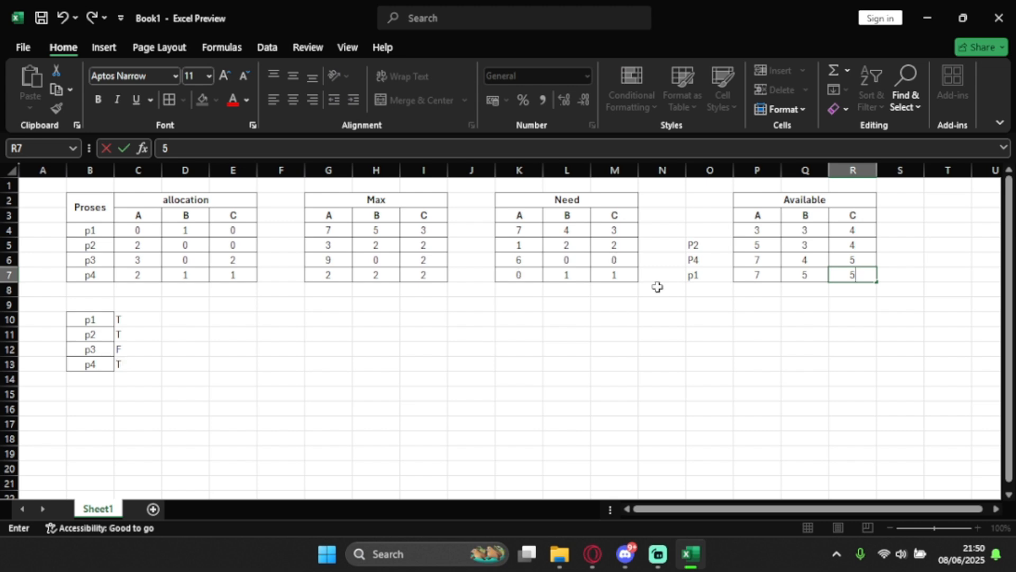
# Check p3's Need values against the fourth Available row and label the row below as P3 in O8.
pyautogui.moveTo(519, 259); pyautogui.dragTo(610, 257)
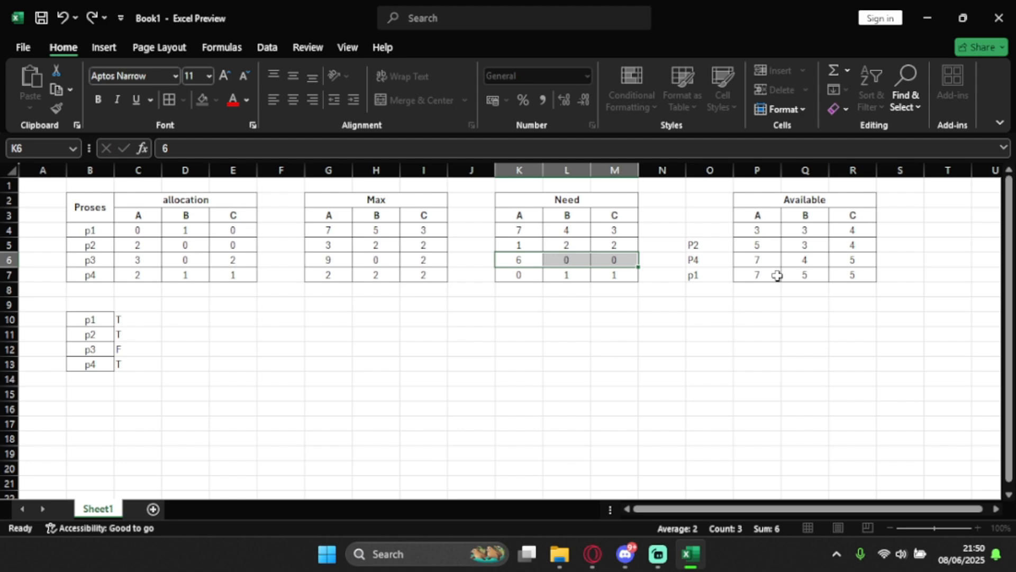
pyautogui.click(694, 292)
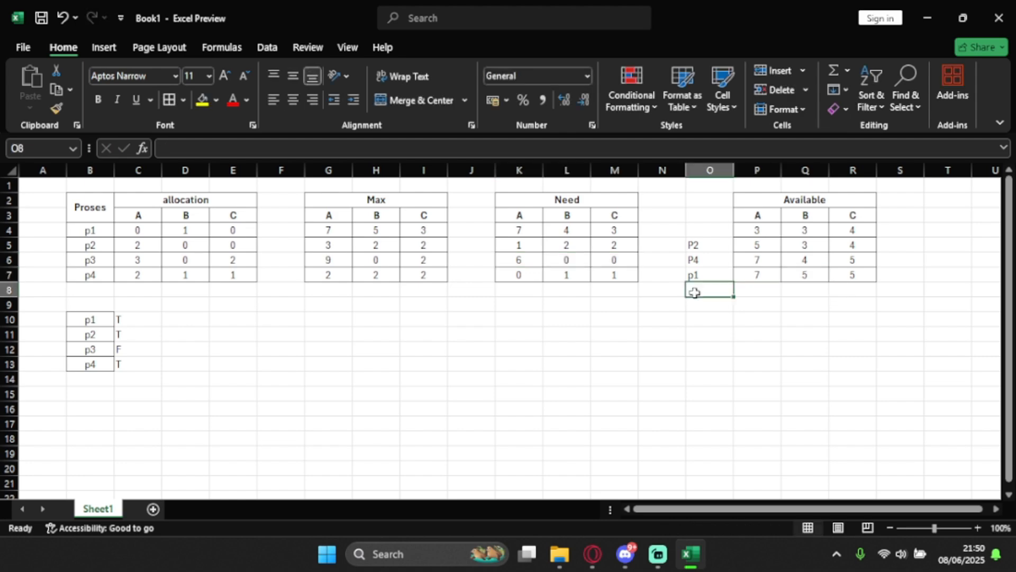
pyautogui.write('P3')
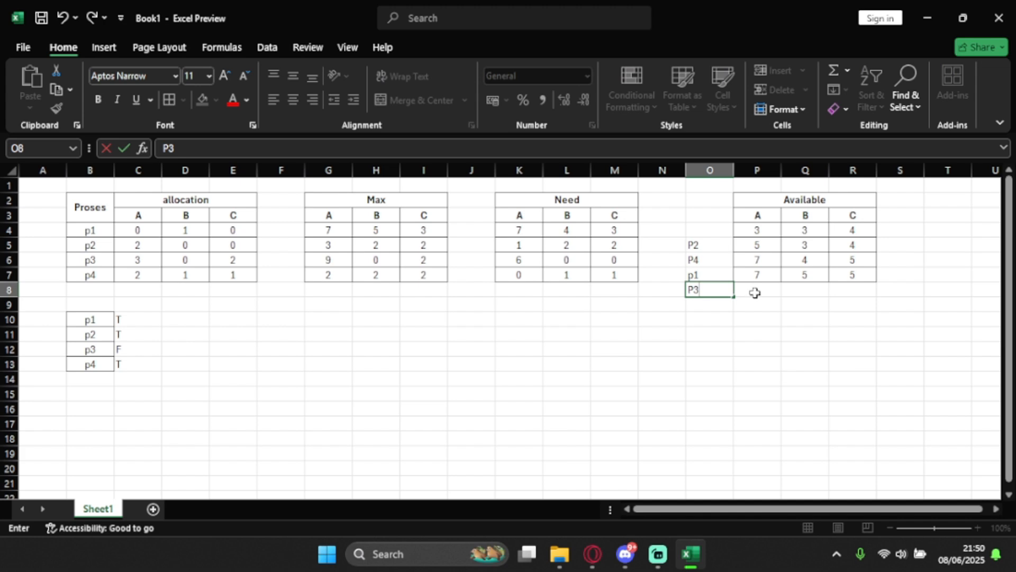
pyautogui.click(755, 293)
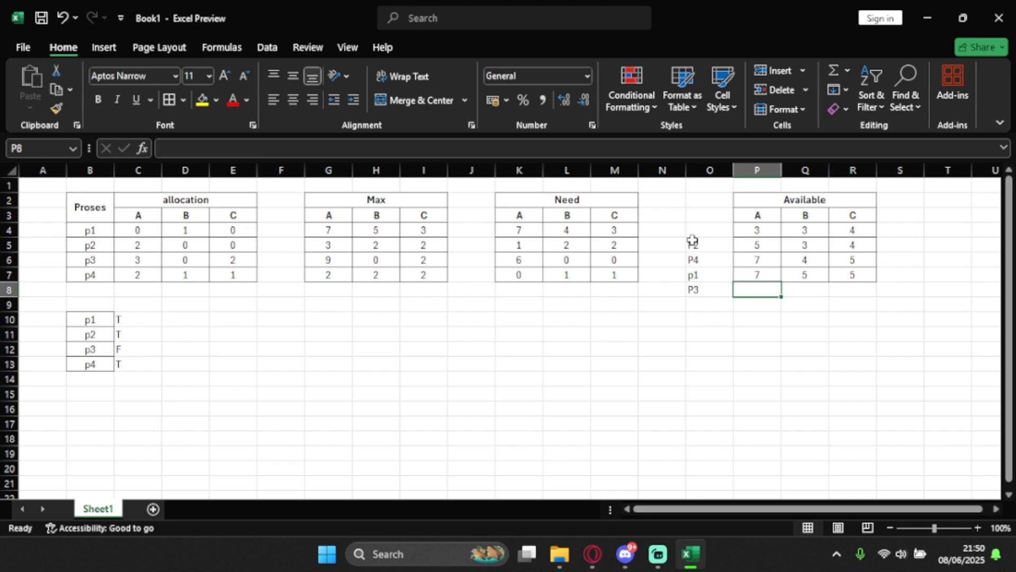
# Write the safe sequence "P2 > P4 > P1 > P3" in cell I12 below the tables.
pyautogui.click(441, 350)
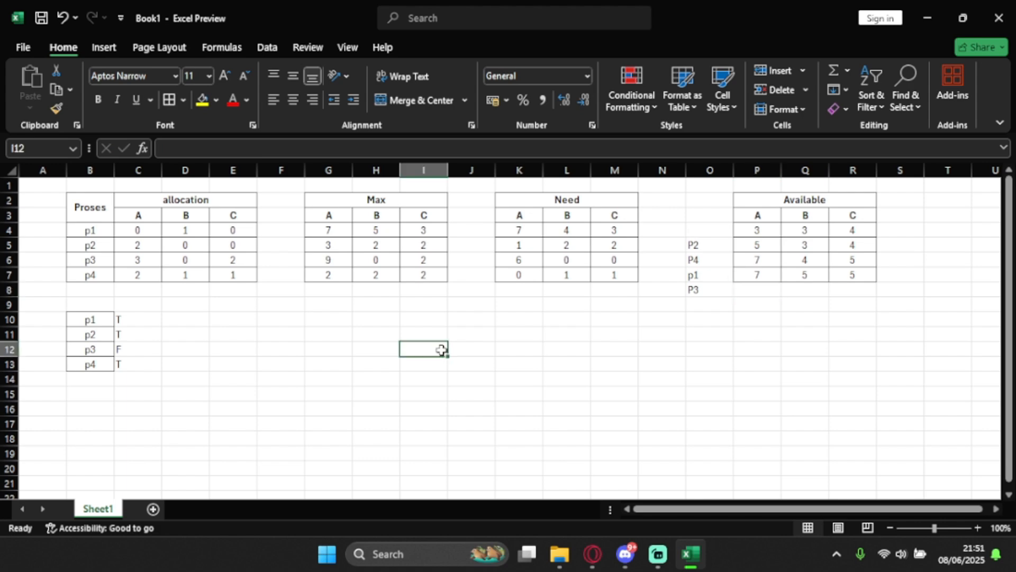
pyautogui.write('P2')
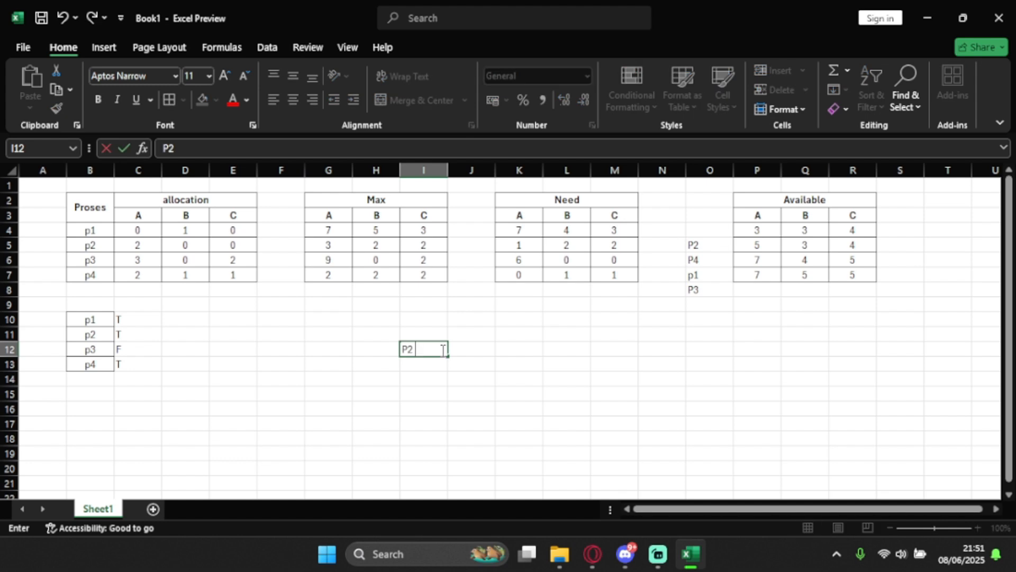
pyautogui.write(' > P4 > P1 > P ')
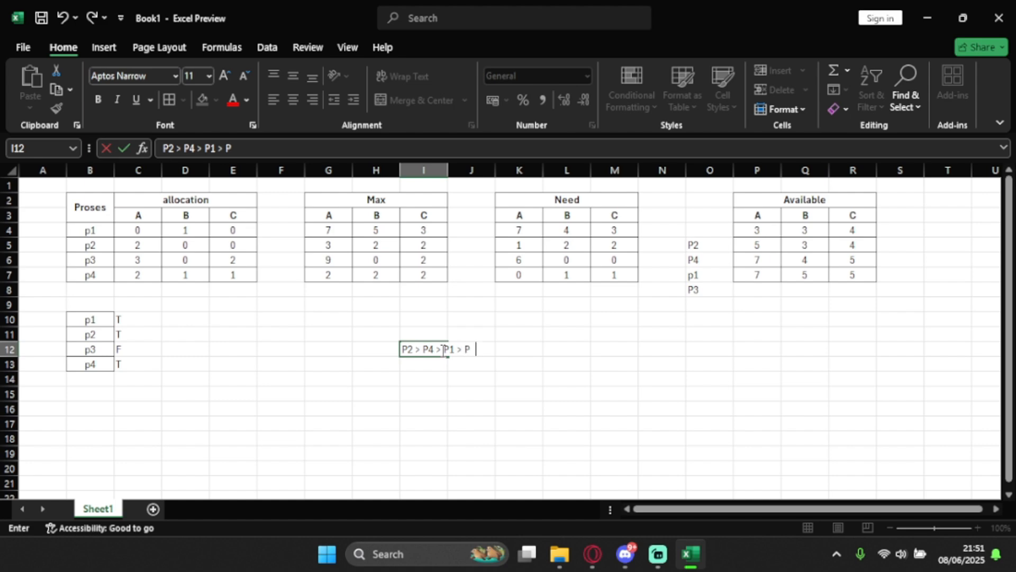
pyautogui.write('3')
# Fill the fifth Available row, P8:R8, with 10, 5 and 7 for resources A, B and C.
pyautogui.click(762, 290)
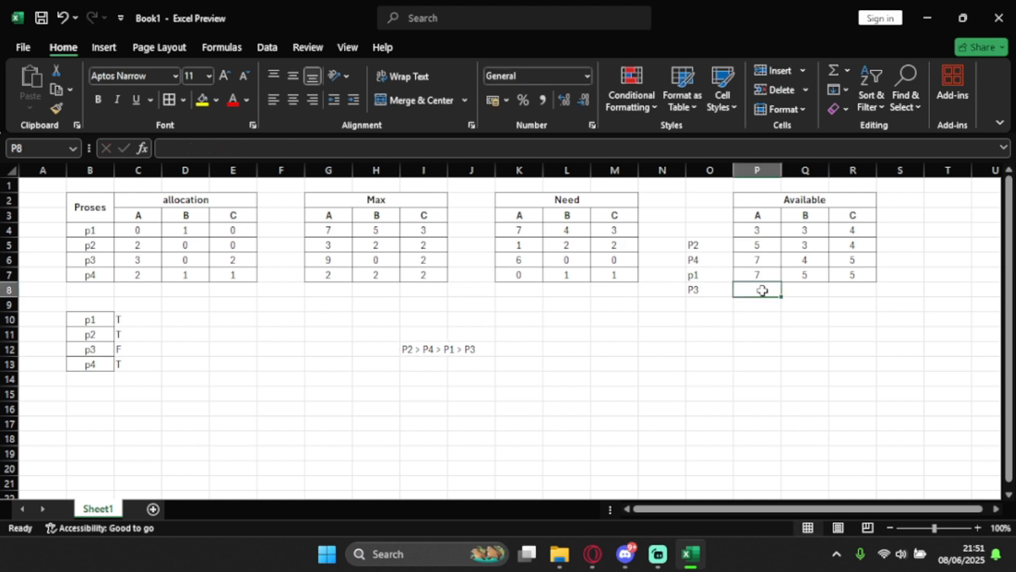
pyautogui.doubleClick(773, 290)
pyautogui.write('10')
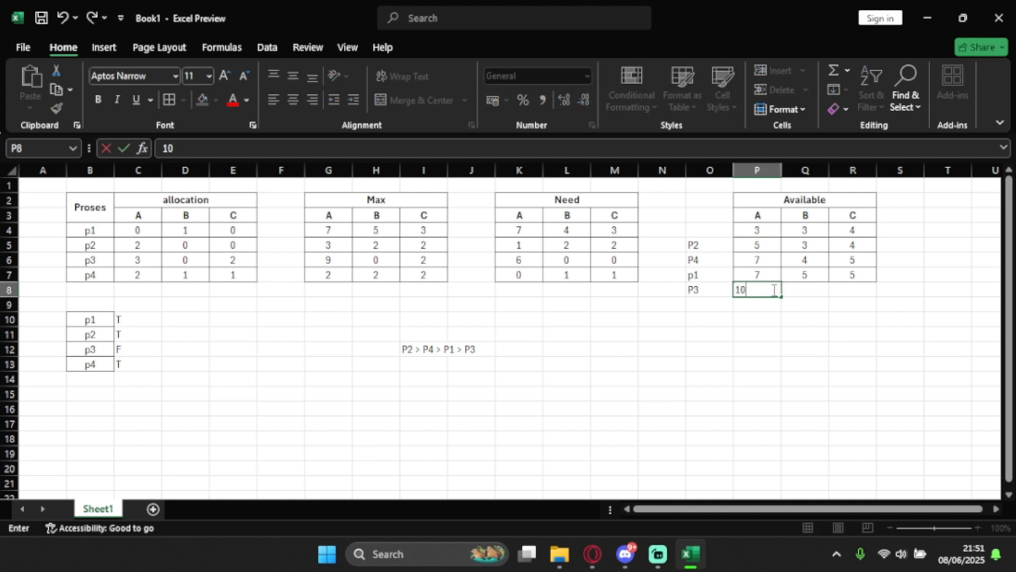
pyautogui.press('Tab')
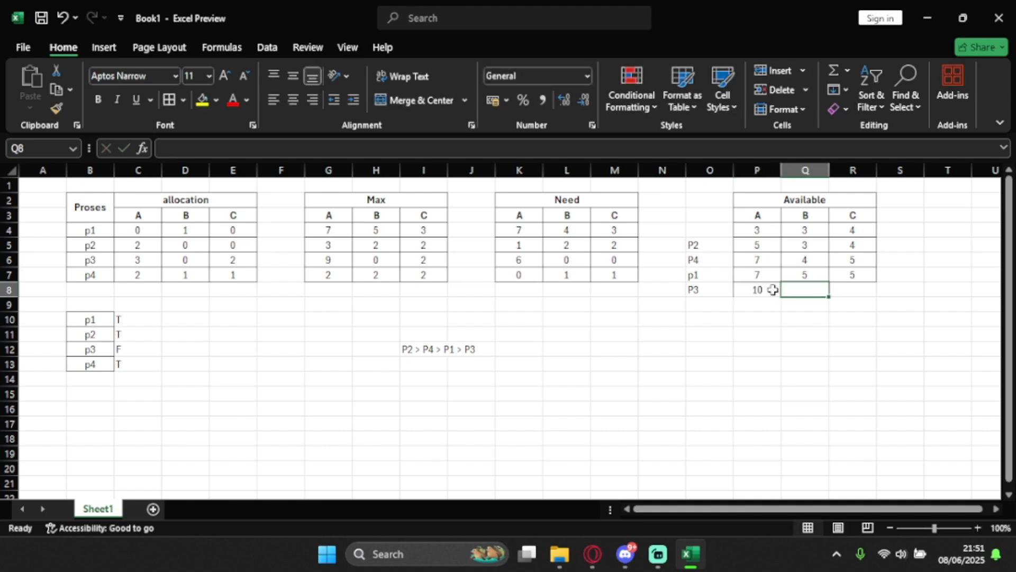
pyautogui.press('Tab')
pyautogui.press('Left')
pyautogui.write('5')
pyautogui.press('Tab')
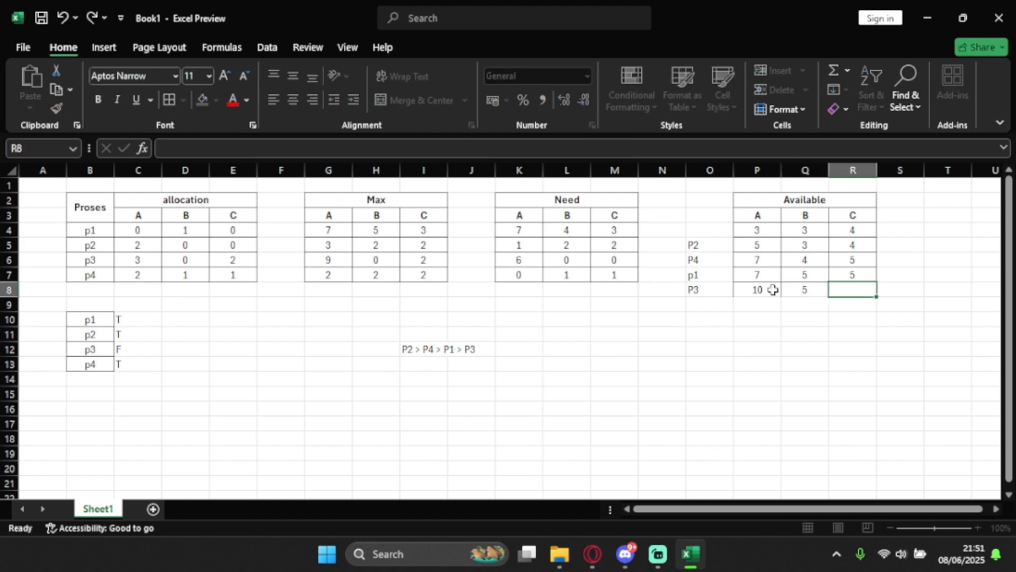
pyautogui.write('5')
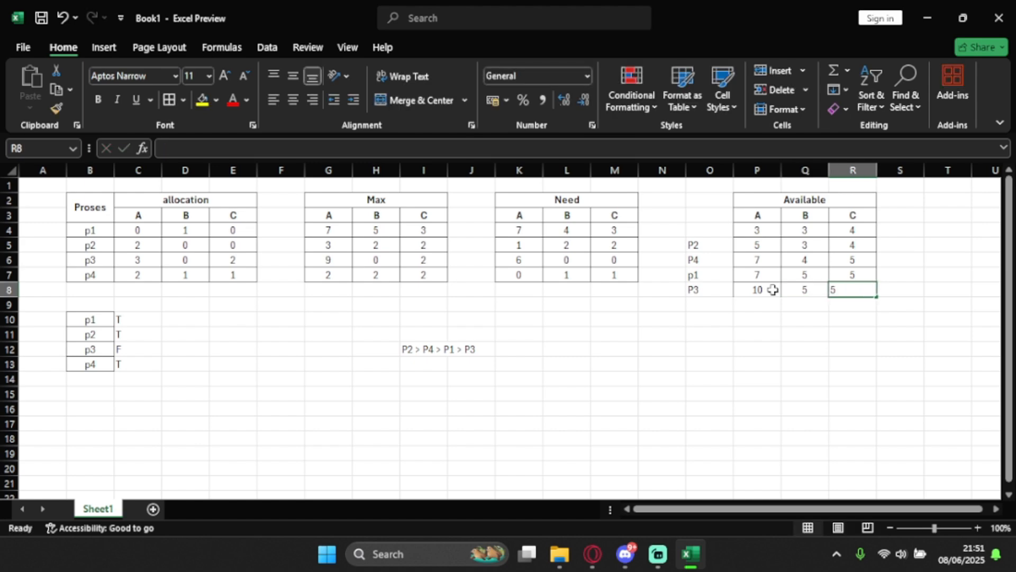
pyautogui.write('7')
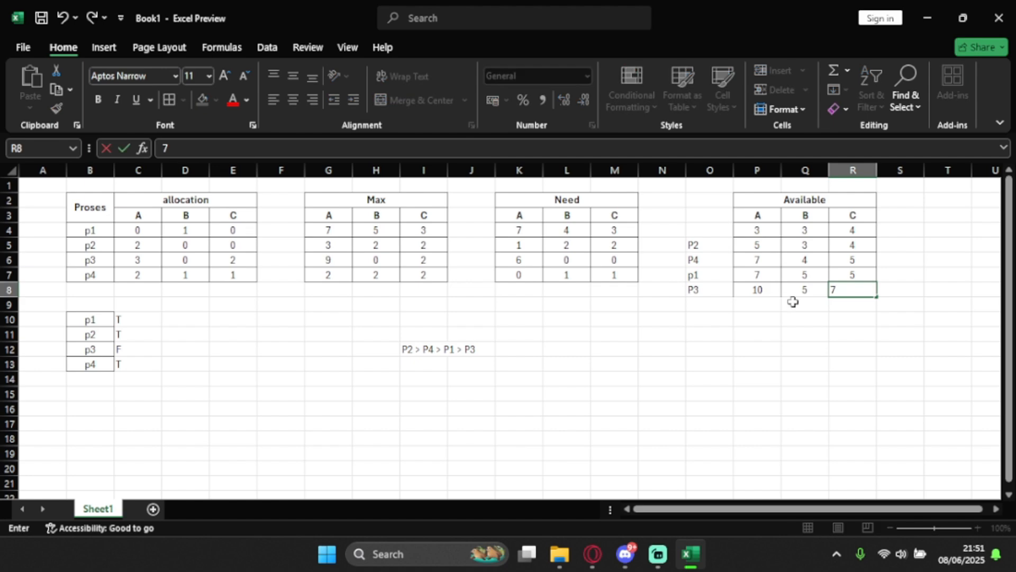
pyautogui.click(776, 363)
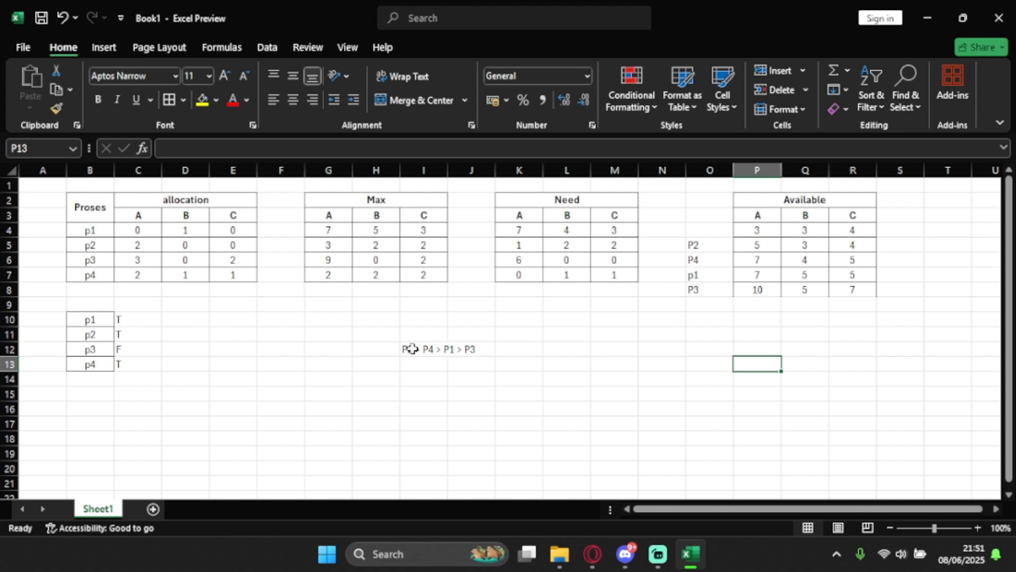
# Make the process sequence in cell I12 bold.
pyautogui.moveTo(412, 348)
pyautogui.mouseDown()
pyautogui.moveTo(464, 347)
pyautogui.moveTo(421, 354)
pyautogui.mouseUp()
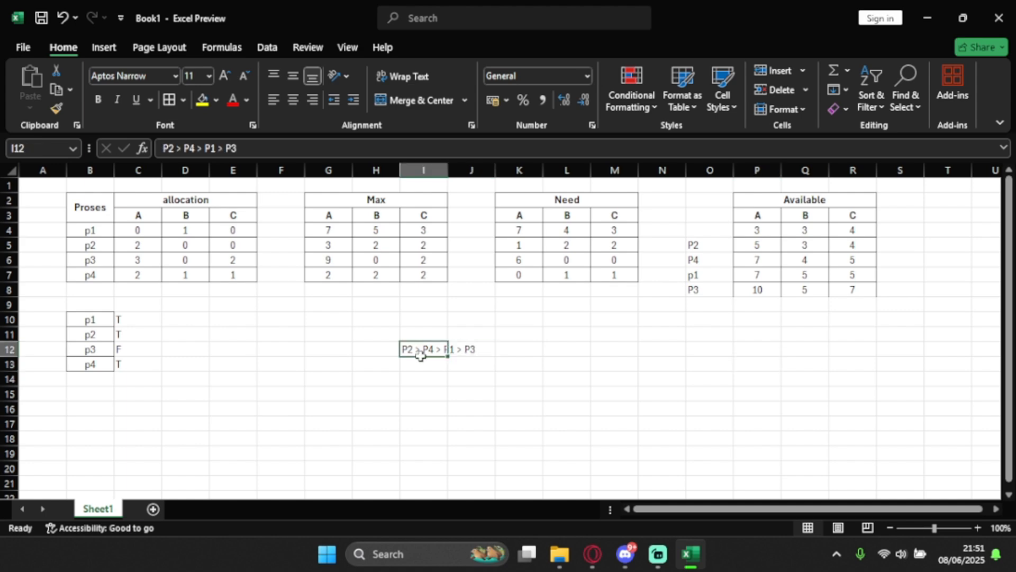
pyautogui.click(97, 100)
pyautogui.click(383, 378)
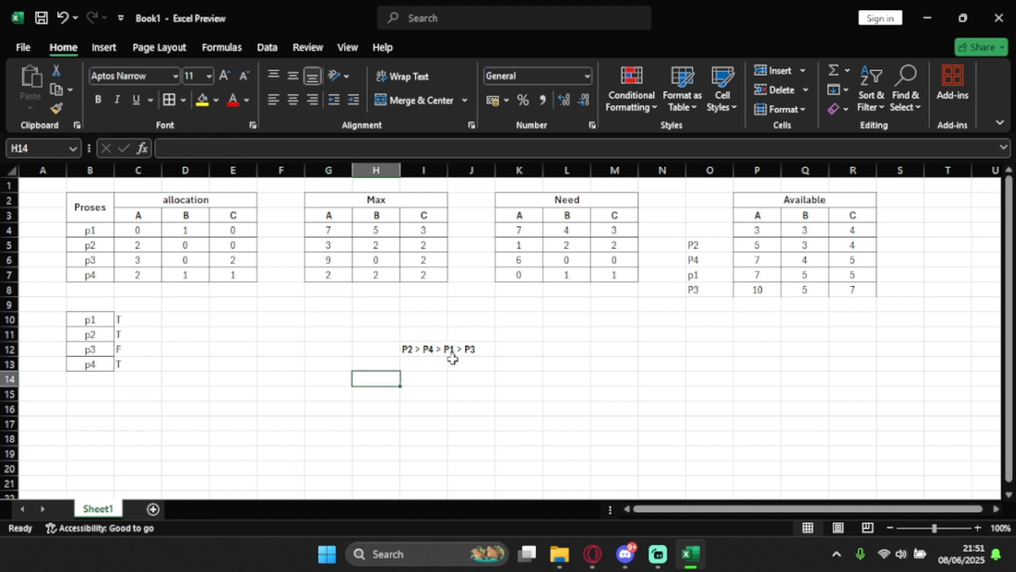